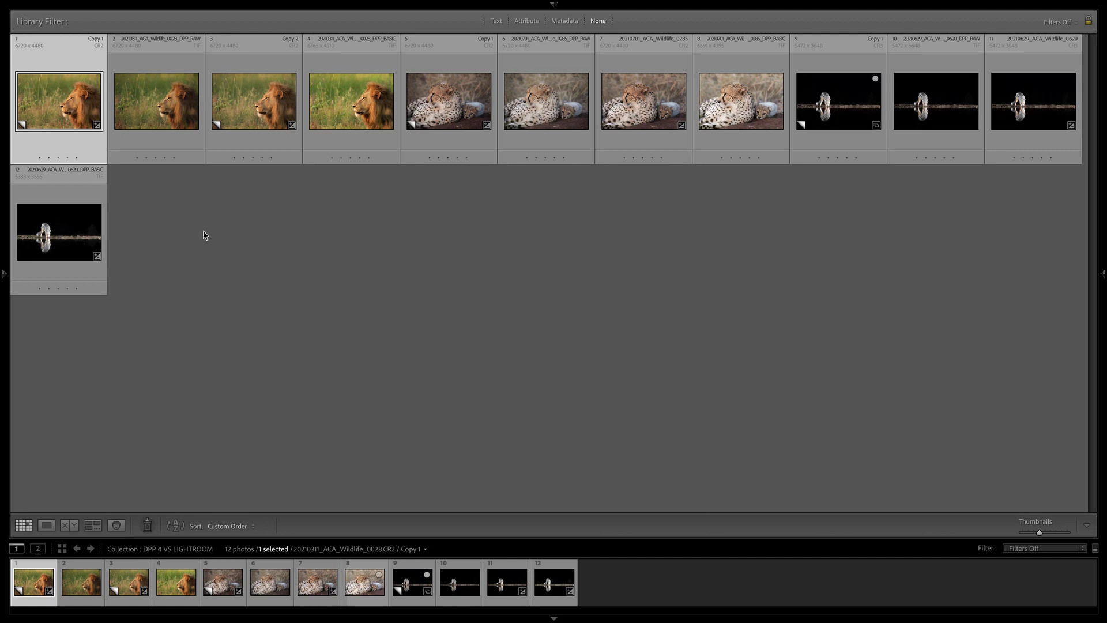
Show the lion's CR2 and its DPP_RAWTIF export side by side in Compare view
{"action": "left_click", "coordinate": [91, 573]}
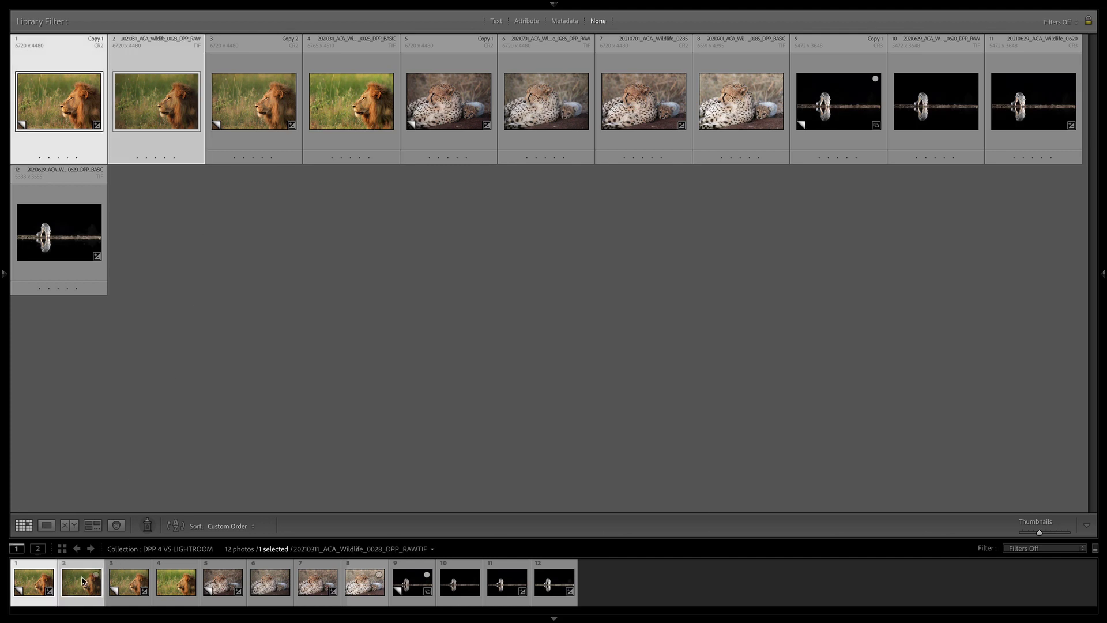
{"action": "left_click", "coordinate": [70, 526]}
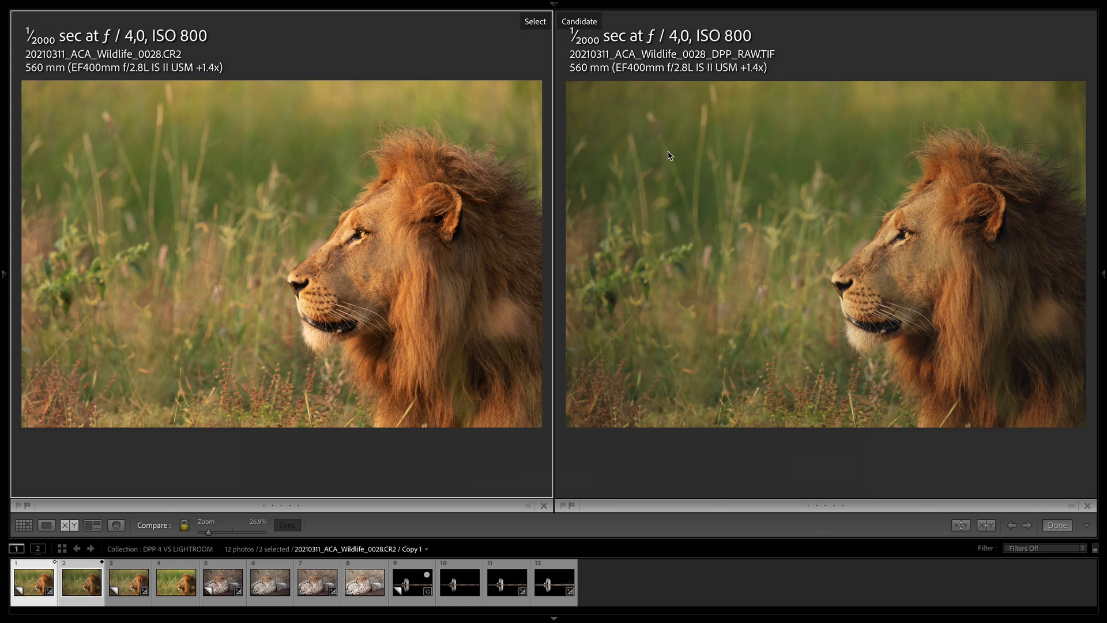
{"action": "left_click", "coordinate": [670, 155]}
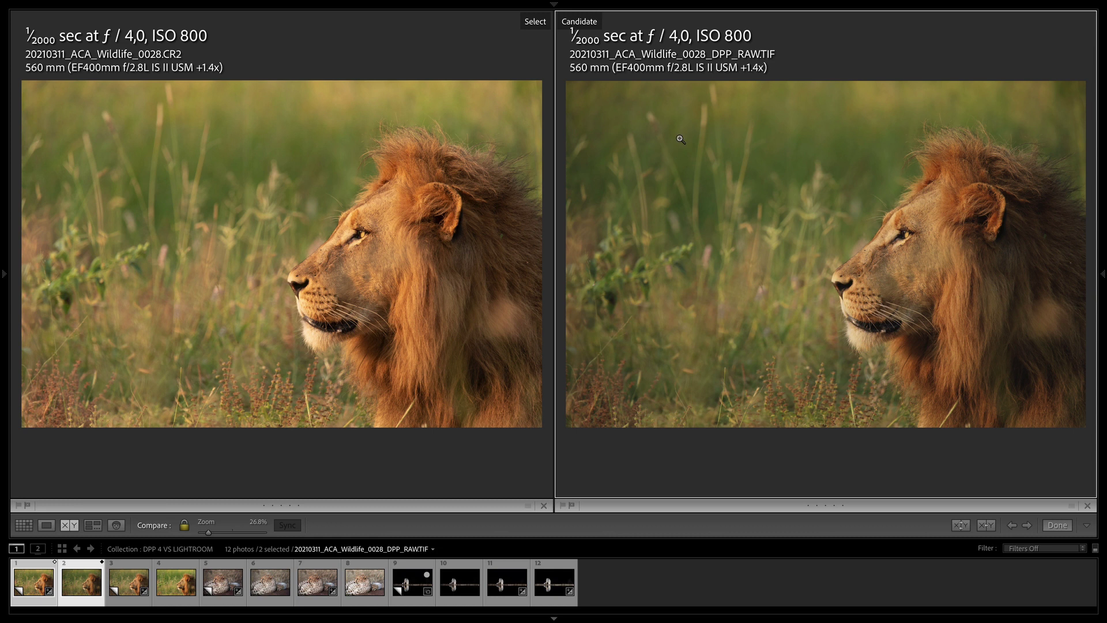
{"action": "left_click", "coordinate": [679, 141]}
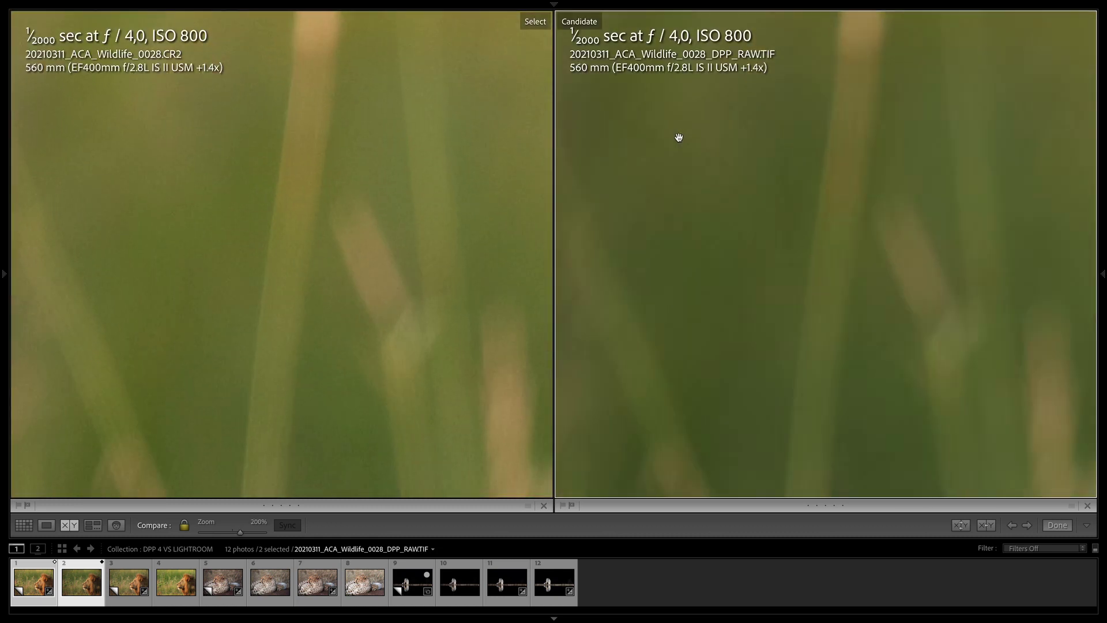
{"action": "left_click_drag", "start_coordinate": [679, 139], "coordinate": [794, 311]}
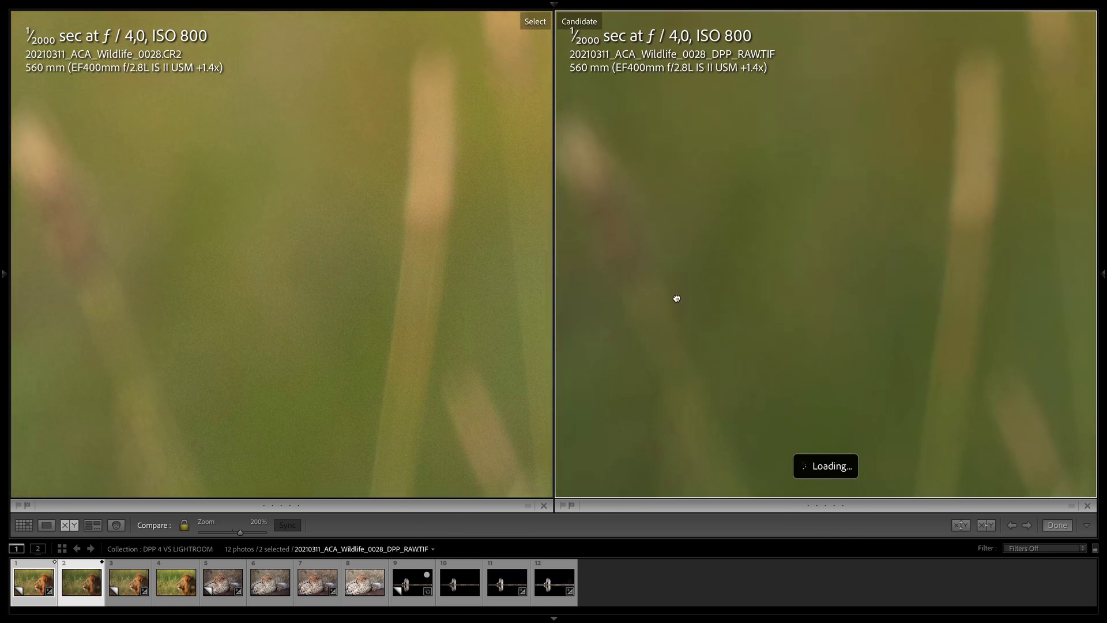
{"action": "left_click_drag", "start_coordinate": [675, 292], "coordinate": [665, 196]}
{"action": "left_click_drag", "start_coordinate": [652, 242], "coordinate": [839, 216]}
{"action": "left_click_drag", "start_coordinate": [801, 275], "coordinate": [741, 185]}
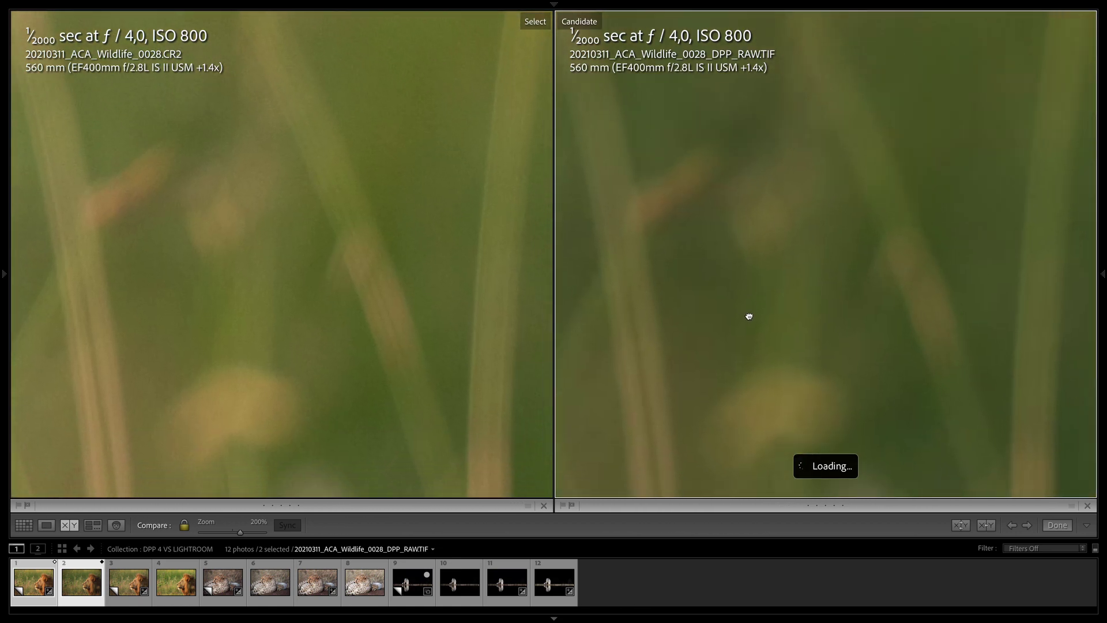
{"action": "left_click_drag", "start_coordinate": [749, 309], "coordinate": [798, 102]}
{"action": "left_click_drag", "start_coordinate": [758, 214], "coordinate": [921, 166]}
{"action": "left_click_drag", "start_coordinate": [737, 210], "coordinate": [690, 168]}
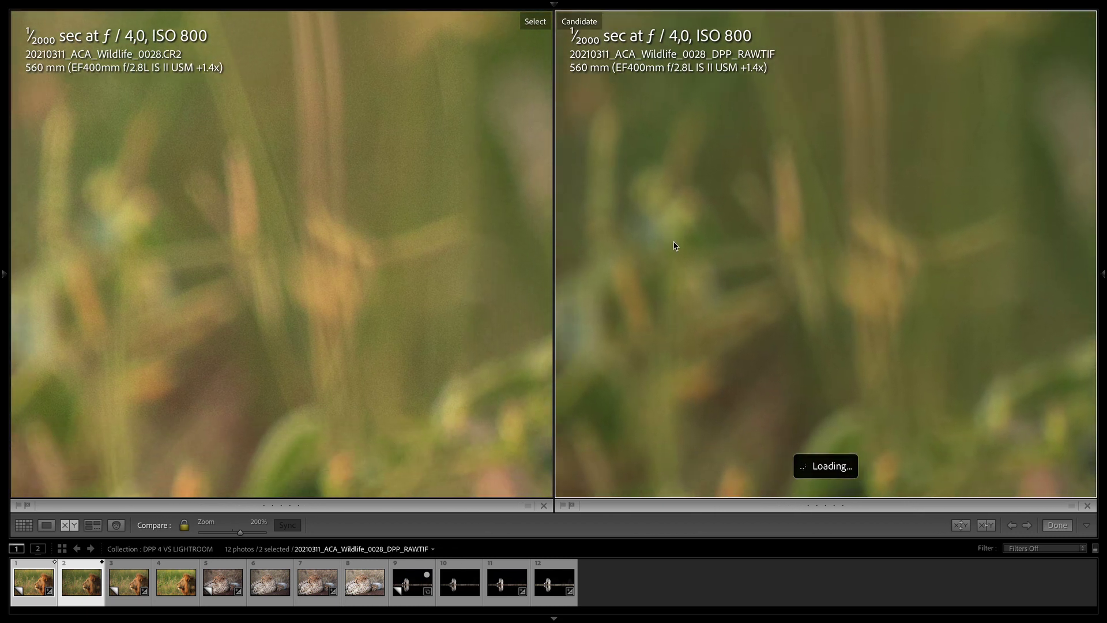
{"action": "left_click_drag", "start_coordinate": [673, 240], "coordinate": [680, 163]}
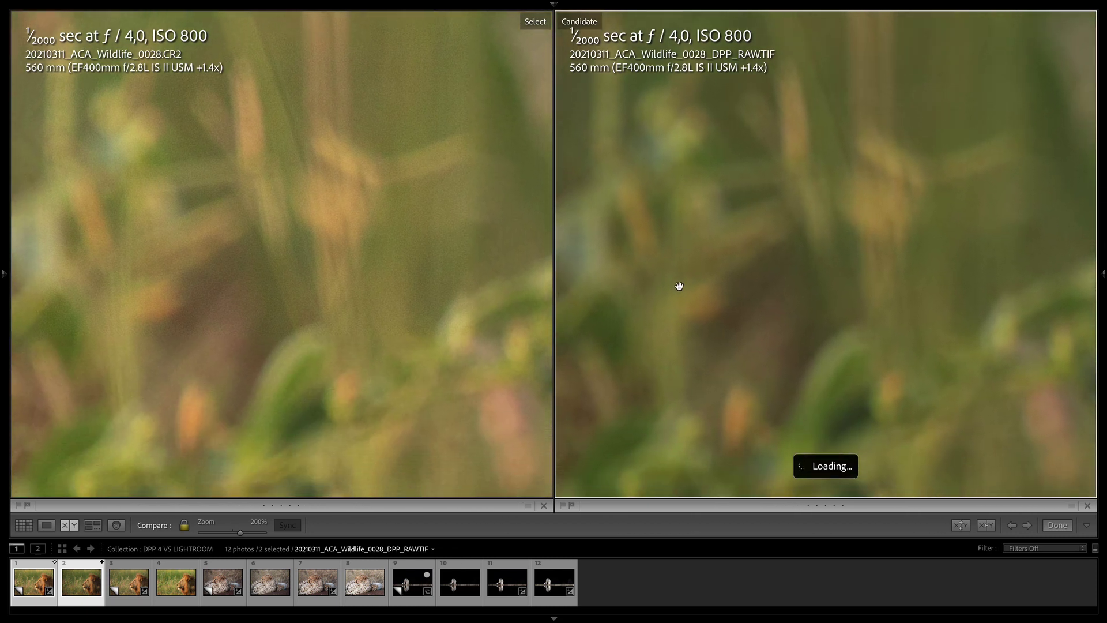
{"action": "left_click_drag", "start_coordinate": [679, 287], "coordinate": [827, 292]}
{"action": "left_click_drag", "start_coordinate": [664, 246], "coordinate": [766, 339]}
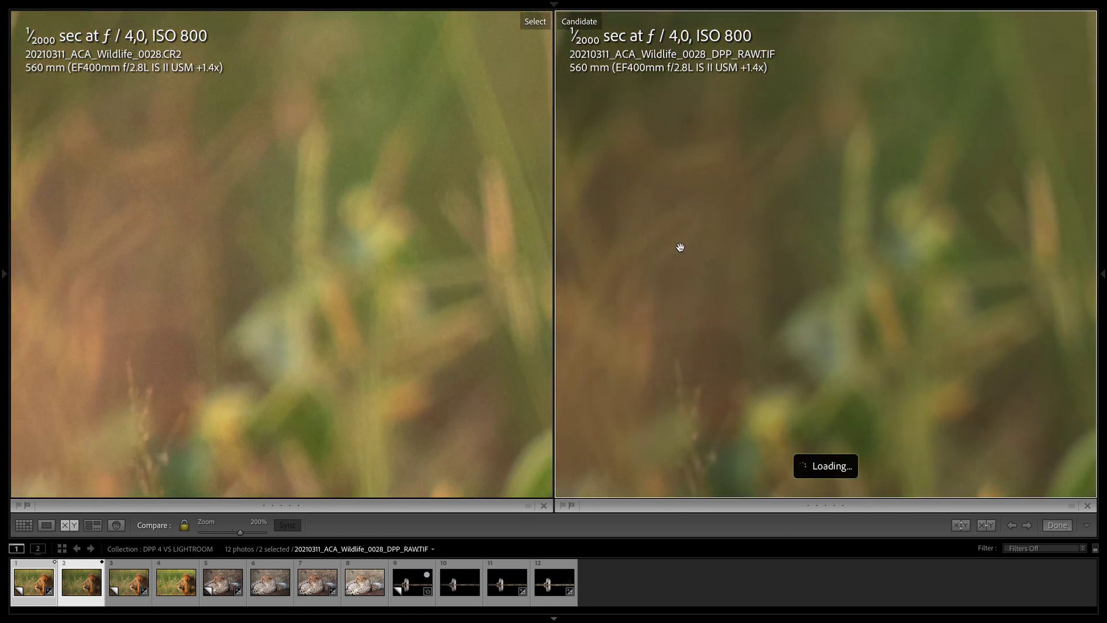
{"action": "left_click_drag", "start_coordinate": [680, 247], "coordinate": [682, 178]}
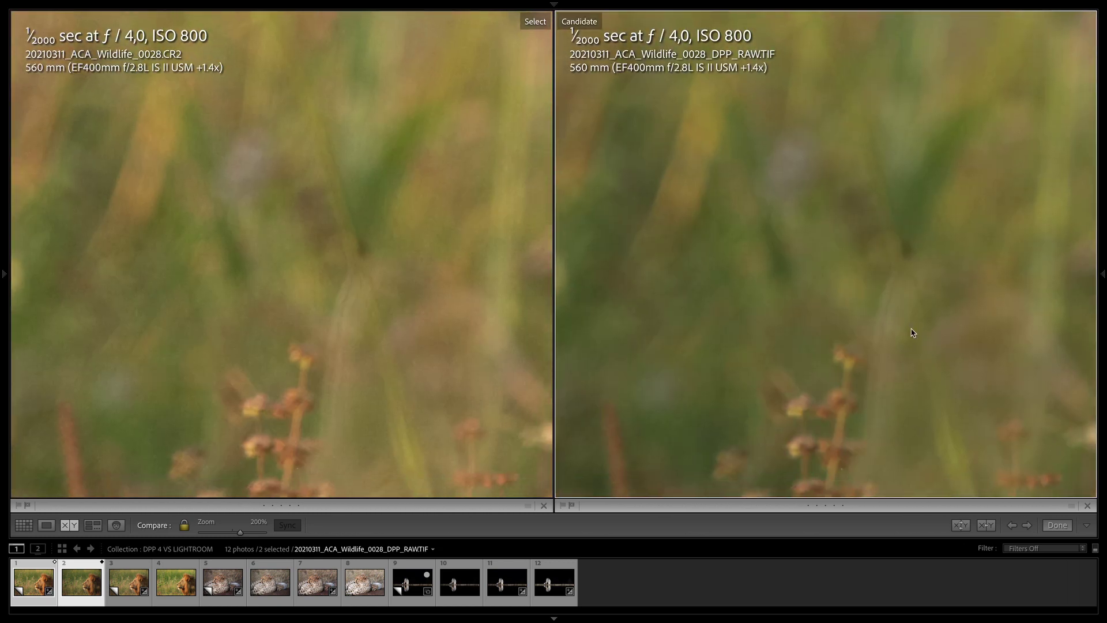
{"action": "left_click_drag", "start_coordinate": [911, 329], "coordinate": [675, 299]}
{"action": "left_click_drag", "start_coordinate": [818, 274], "coordinate": [713, 323]}
{"action": "left_click_drag", "start_coordinate": [794, 221], "coordinate": [757, 254]}
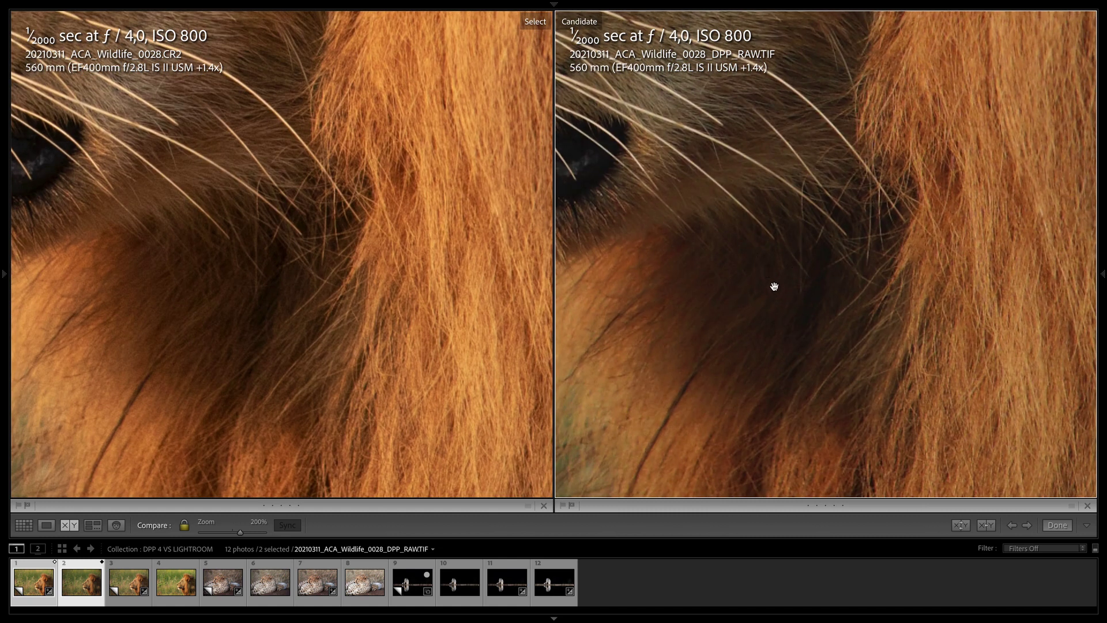
{"action": "left_click_drag", "start_coordinate": [778, 274], "coordinate": [744, 252]}
{"action": "left_click", "coordinate": [745, 252]}
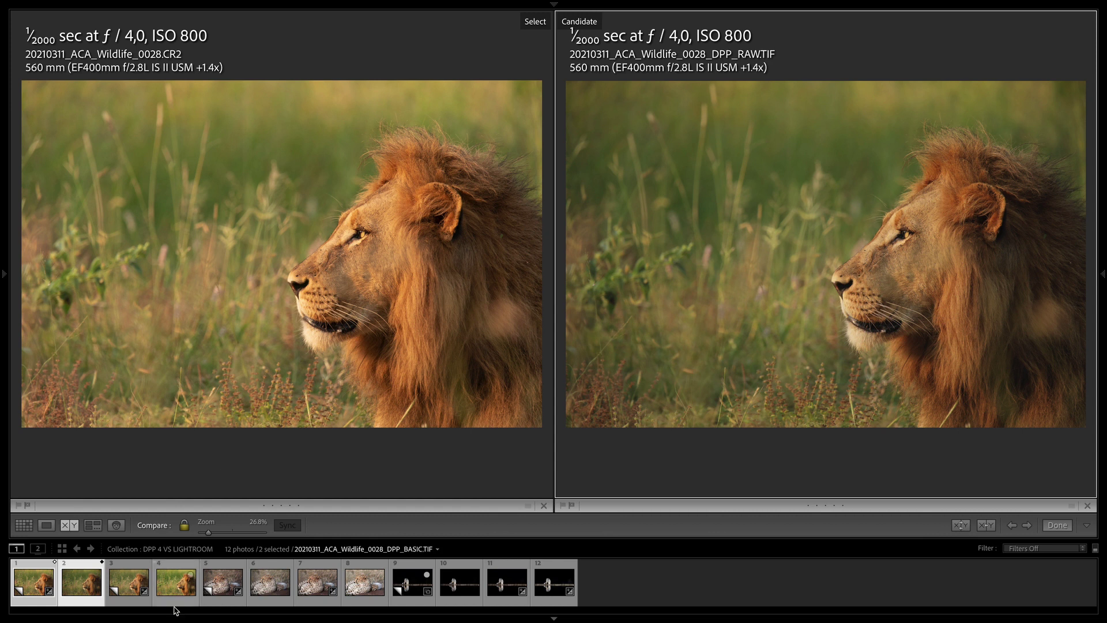
Pair the lion CR2 with 0028_DPP_BASIC.TIF as the Candidate in the comparison
{"action": "left_click", "coordinate": [140, 587]}
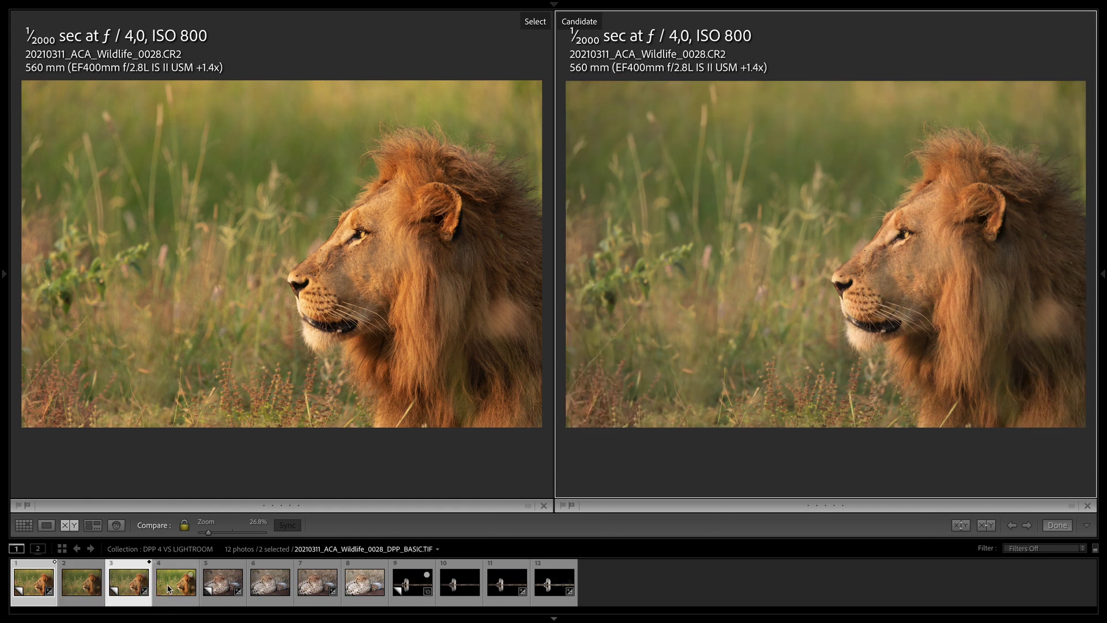
{"action": "left_click", "coordinate": [169, 588]}
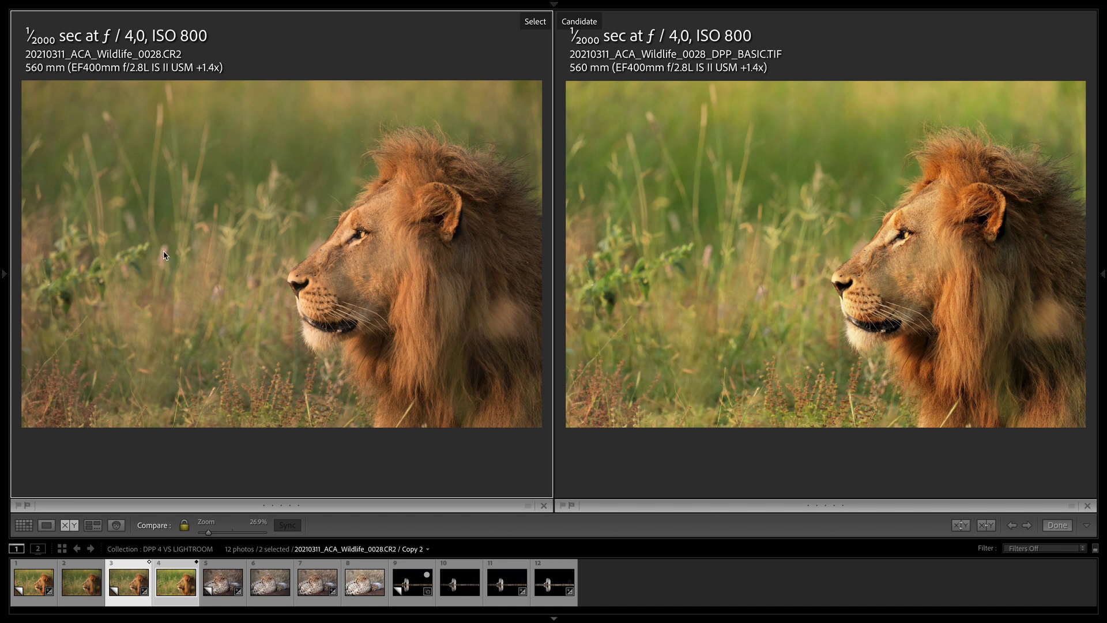
{"action": "left_click", "coordinate": [356, 236]}
{"action": "left_click_drag", "start_coordinate": [356, 236], "coordinate": [292, 230]}
{"action": "scroll", "coordinate": [404, 228], "scroll_direction": "down", "scroll_amount": 10}
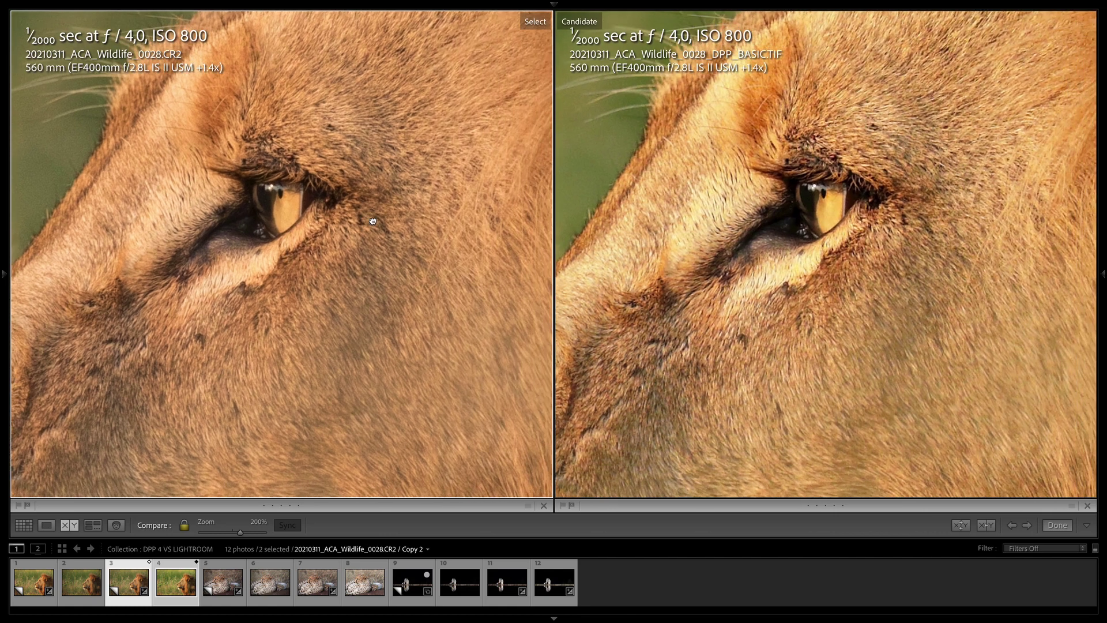
{"action": "scroll", "coordinate": [479, 230], "scroll_direction": "down", "scroll_amount": 10}
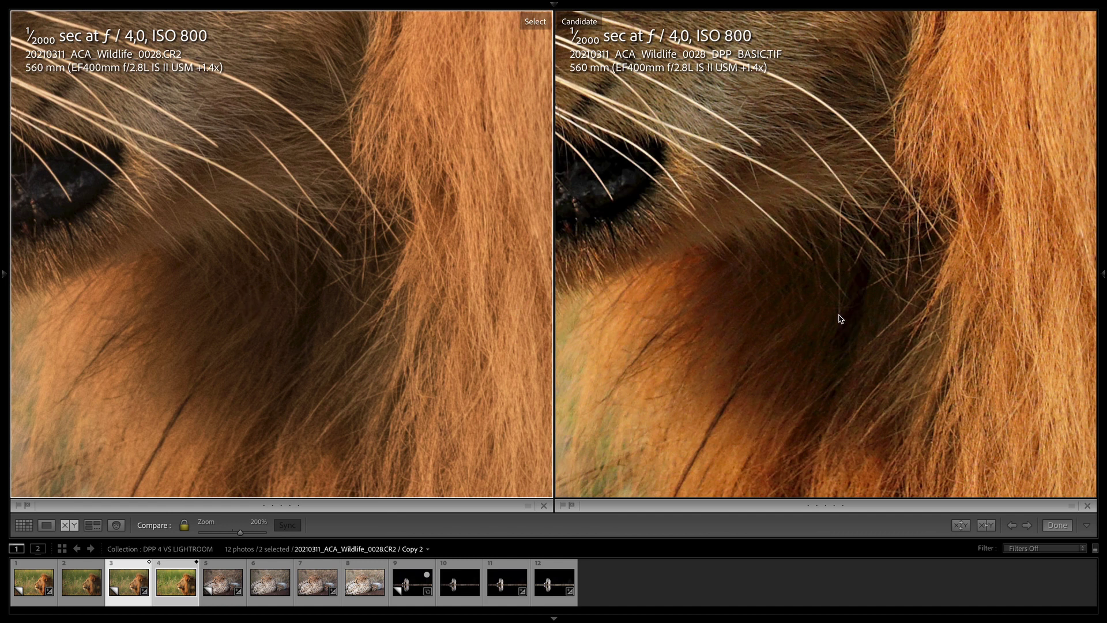
{"action": "left_click", "coordinate": [839, 318]}
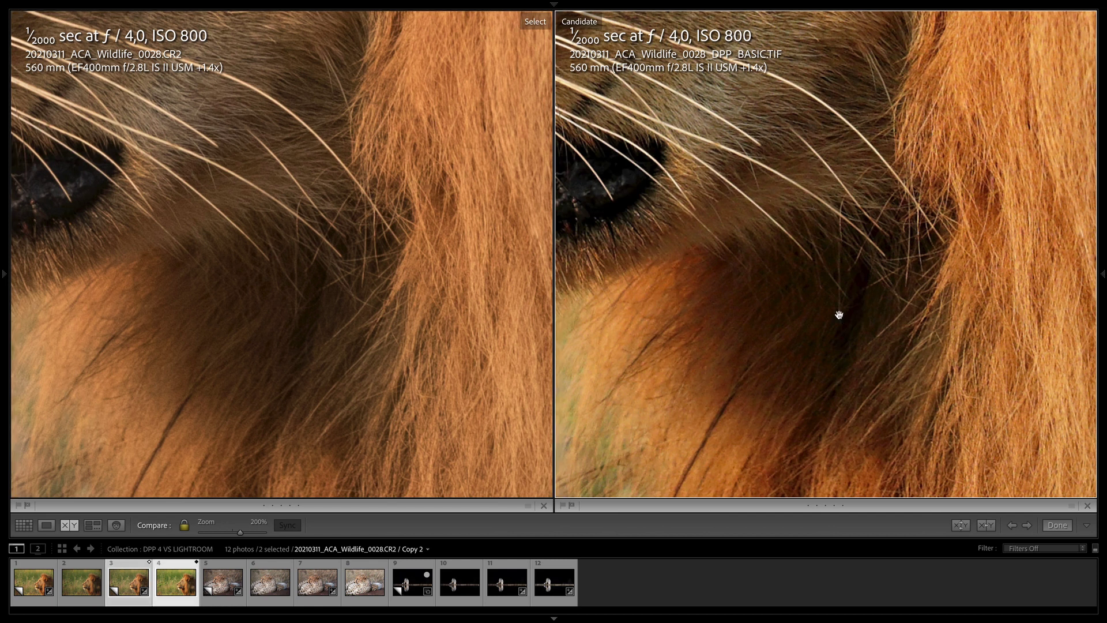
{"action": "left_click", "coordinate": [689, 225]}
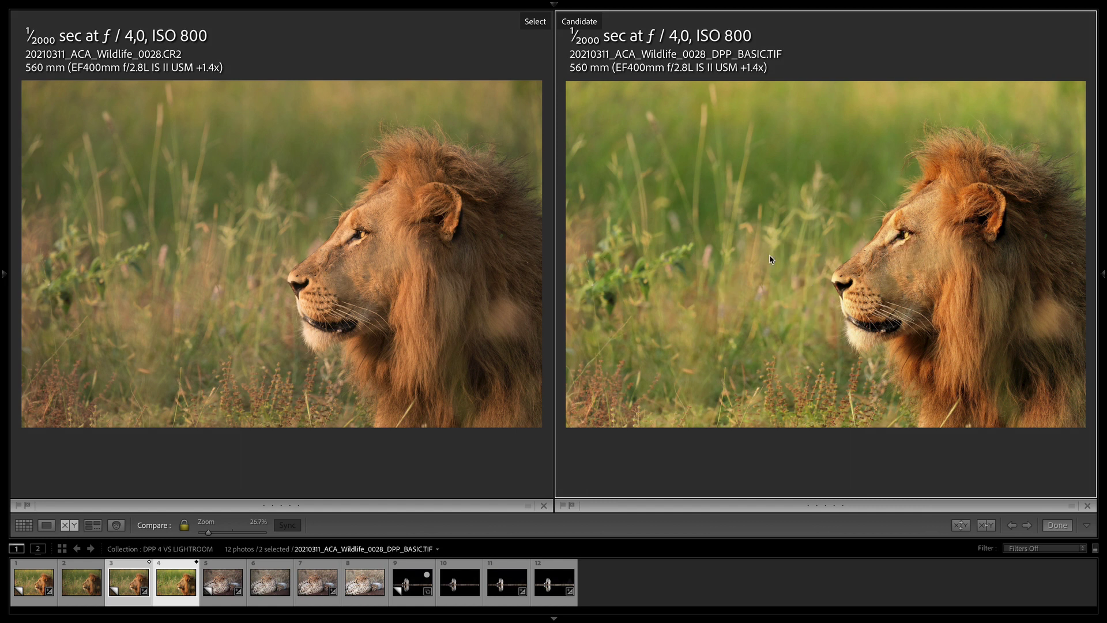
{"action": "left_click", "coordinate": [643, 165]}
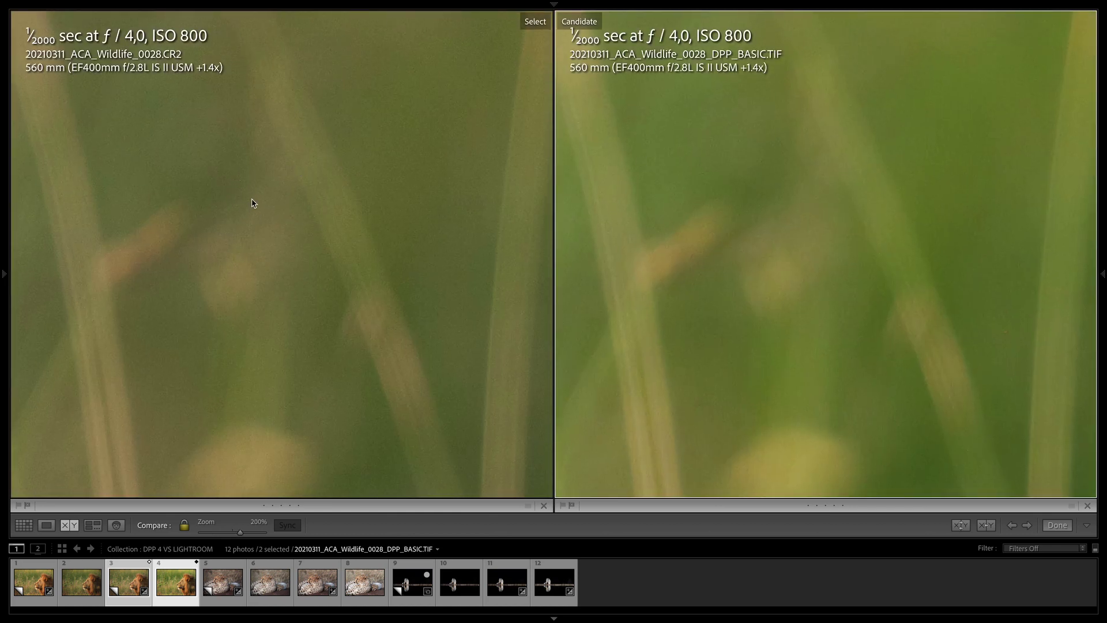
{"action": "left_click", "coordinate": [640, 165]}
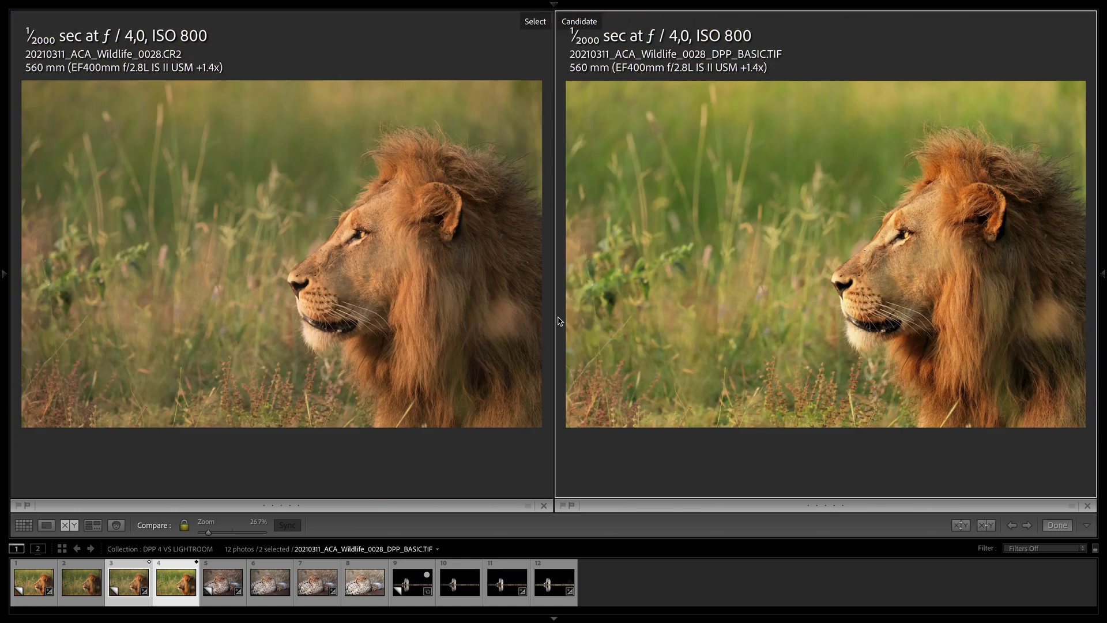
Compare cheetah 0285.CR2 as Select against 0285_DPP_RAWTIF as Candidate
{"action": "left_click", "coordinate": [231, 580]}
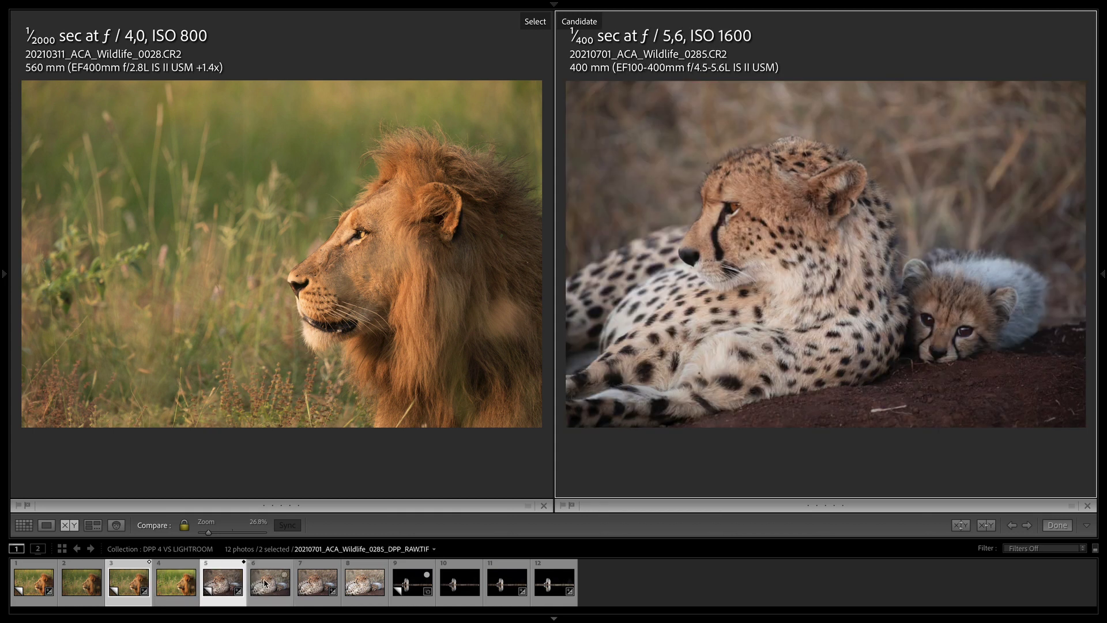
{"action": "left_click", "coordinate": [264, 583]}
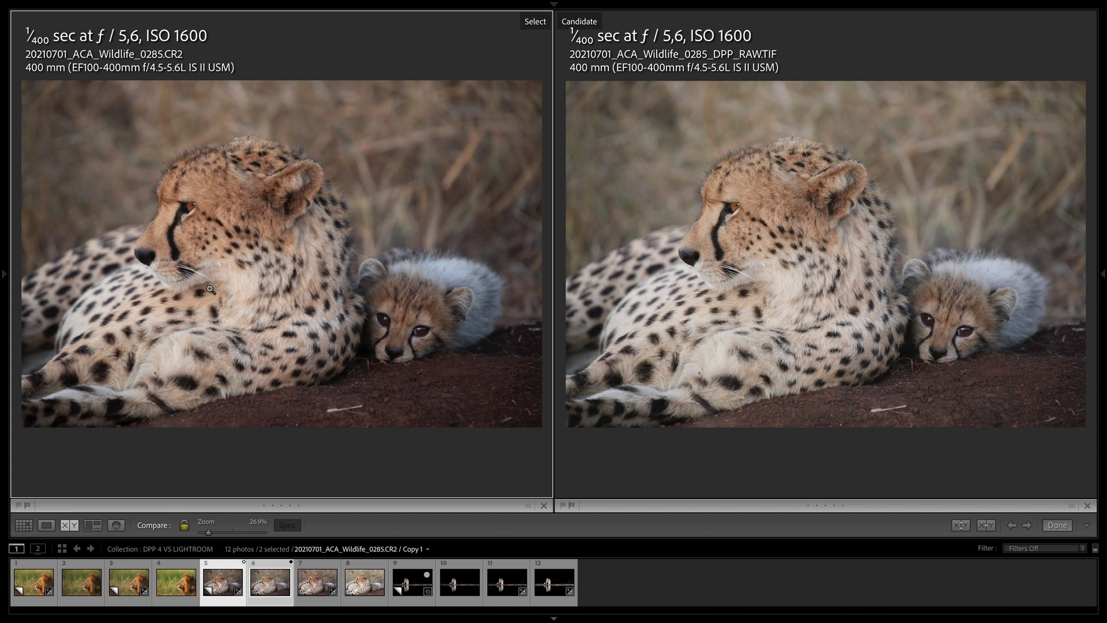
{"action": "left_click", "coordinate": [183, 207]}
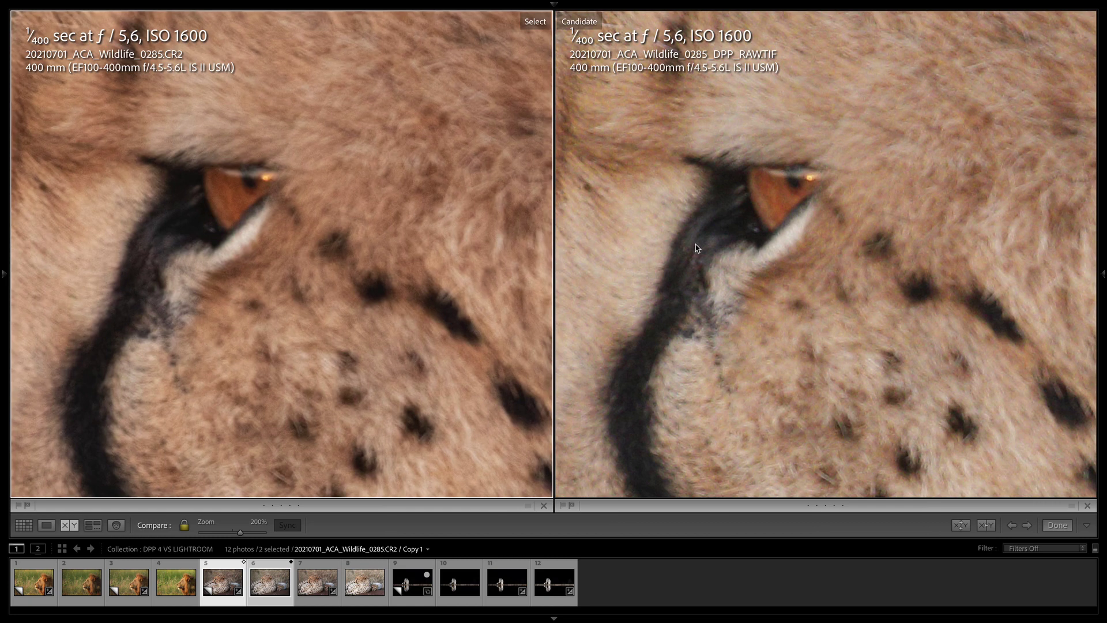
{"action": "left_click_drag", "start_coordinate": [704, 306], "coordinate": [770, 176]}
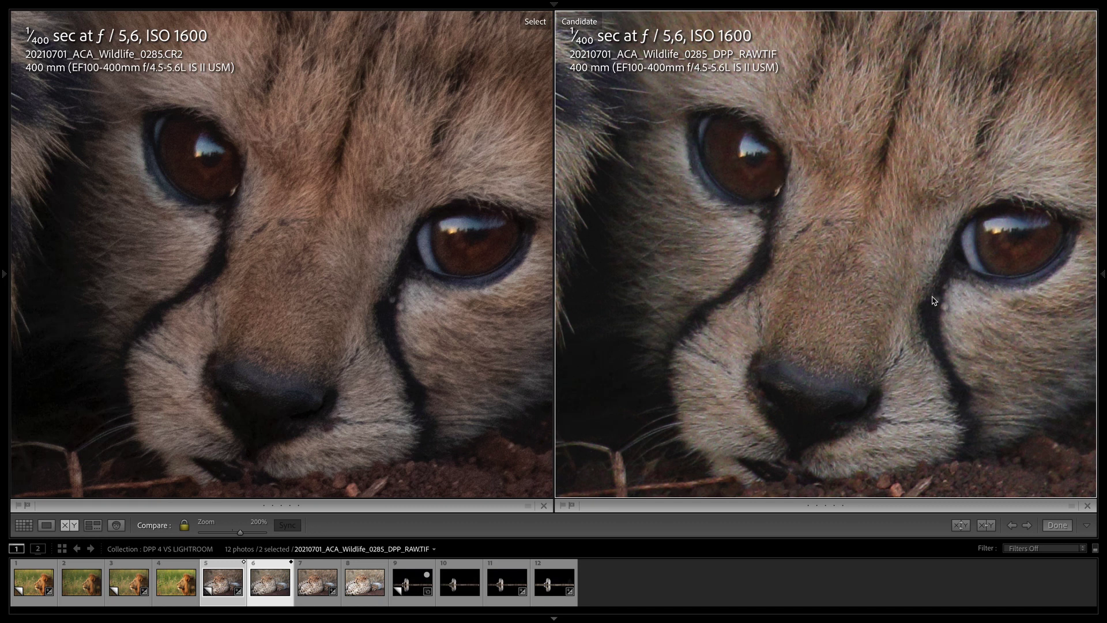
{"action": "mouse_move", "coordinate": [847, 300]}
{"action": "left_mouse_down"}
{"action": "mouse_move", "coordinate": [862, 260]}
{"action": "mouse_move", "coordinate": [842, 315]}
{"action": "left_mouse_up"}
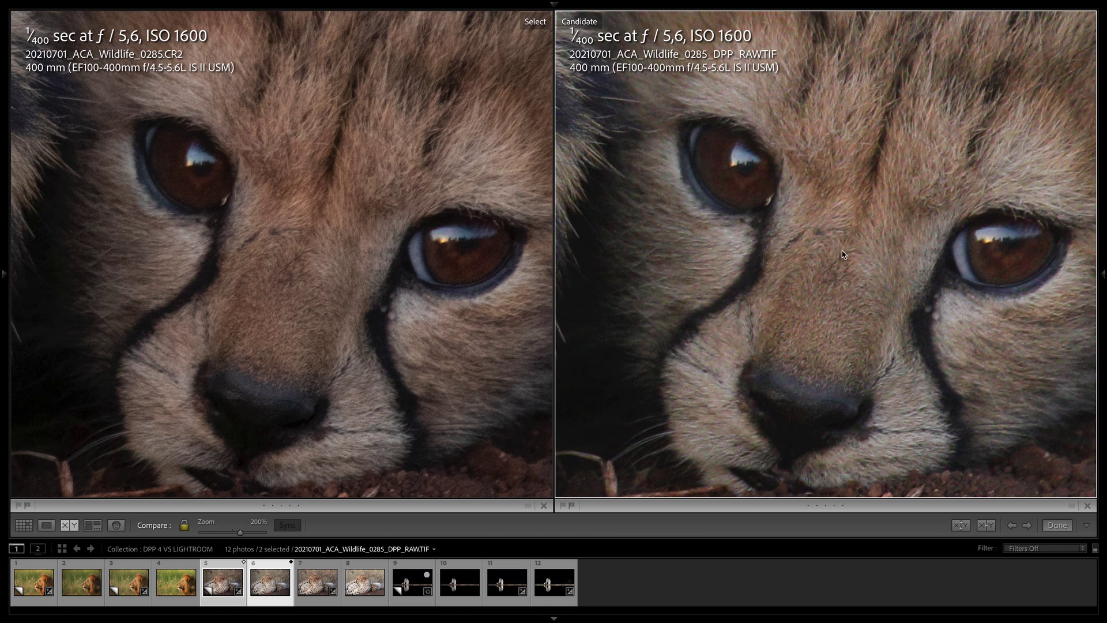
{"action": "left_click", "coordinate": [842, 254]}
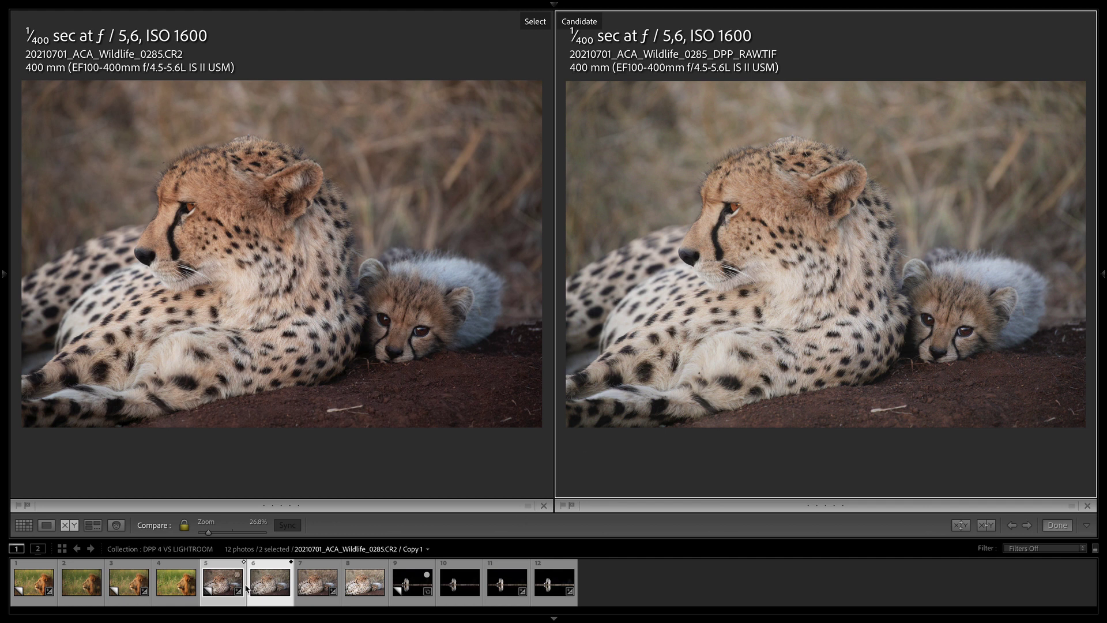
Pair the cheetah CR2 with its DPP_BASIC.TIF as the Candidate
{"action": "left_click", "coordinate": [309, 590]}
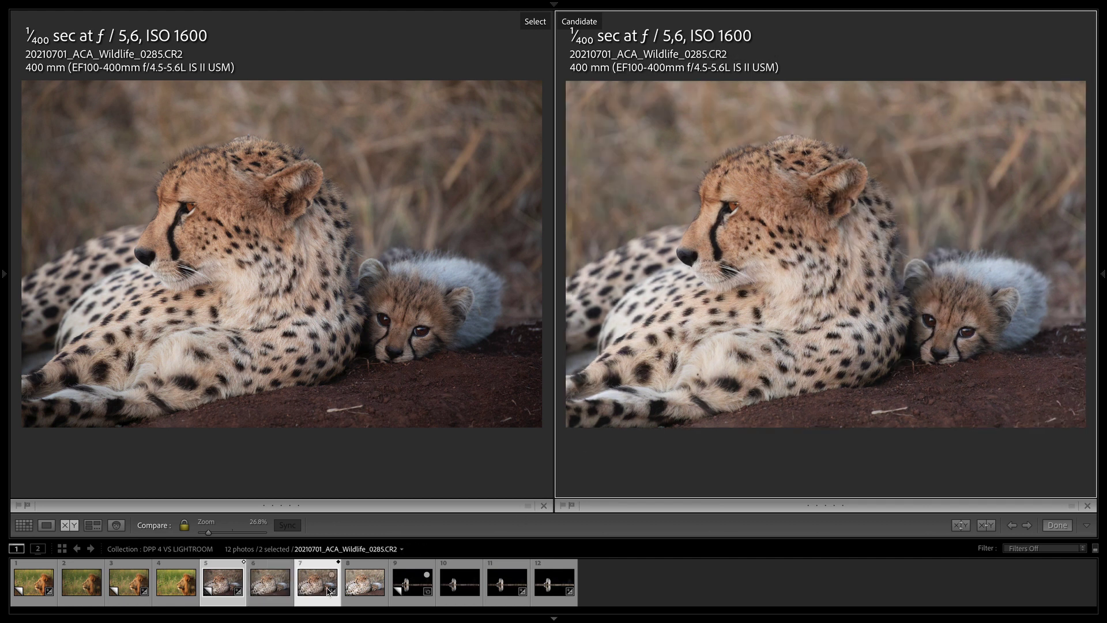
{"action": "left_click", "coordinate": [353, 590]}
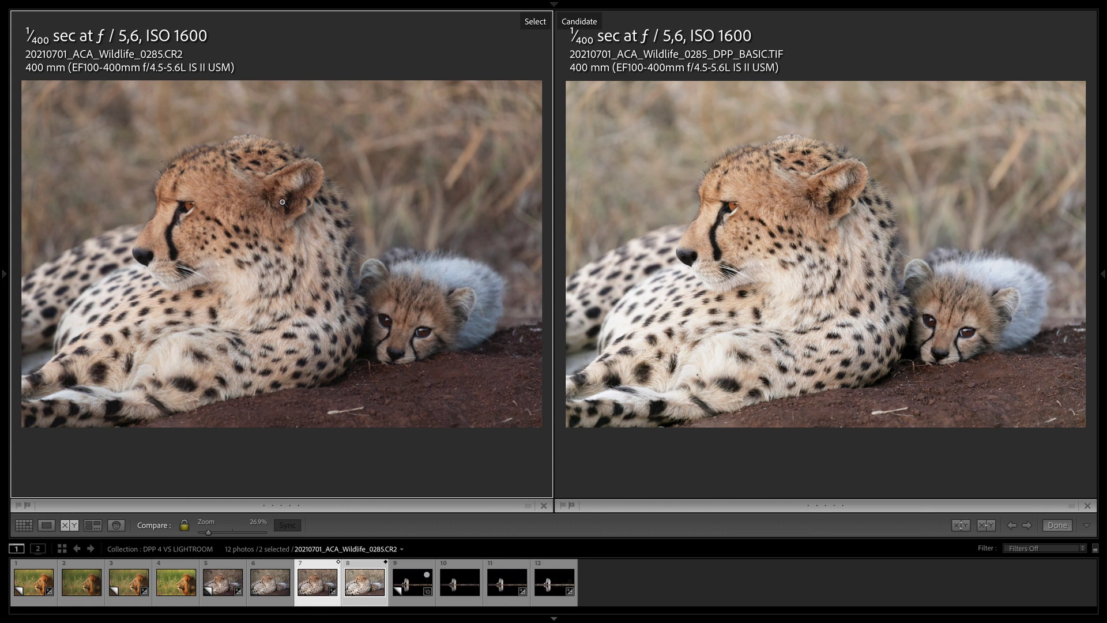
View both cheetah renders at 200%, first the background, then the cub's face, and return to fit
{"action": "left_click", "coordinate": [430, 133]}
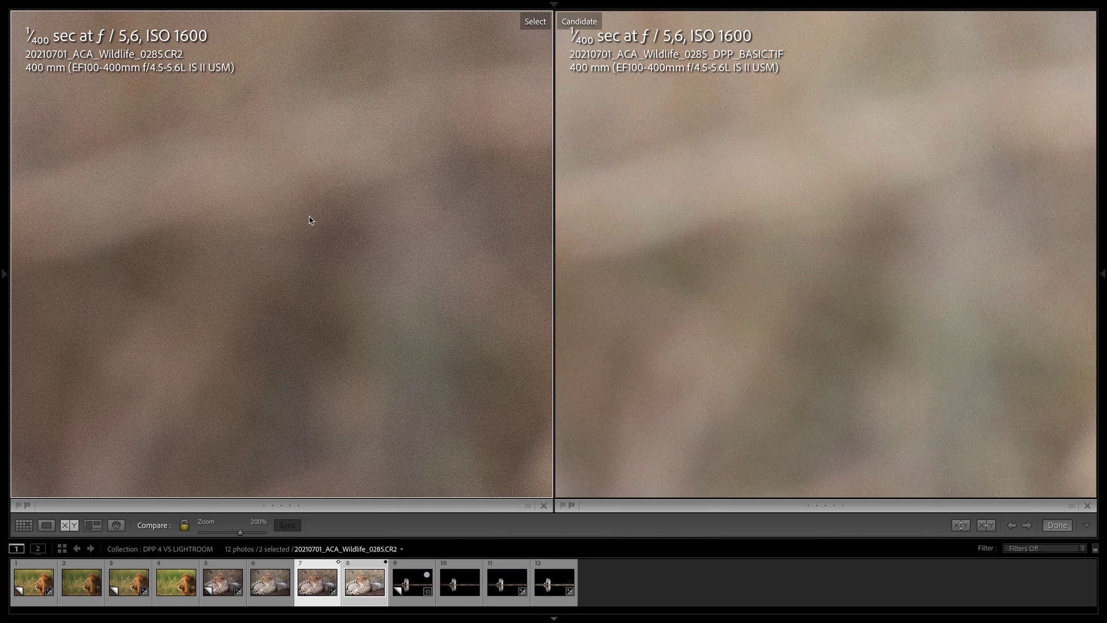
{"action": "left_click", "coordinate": [309, 219]}
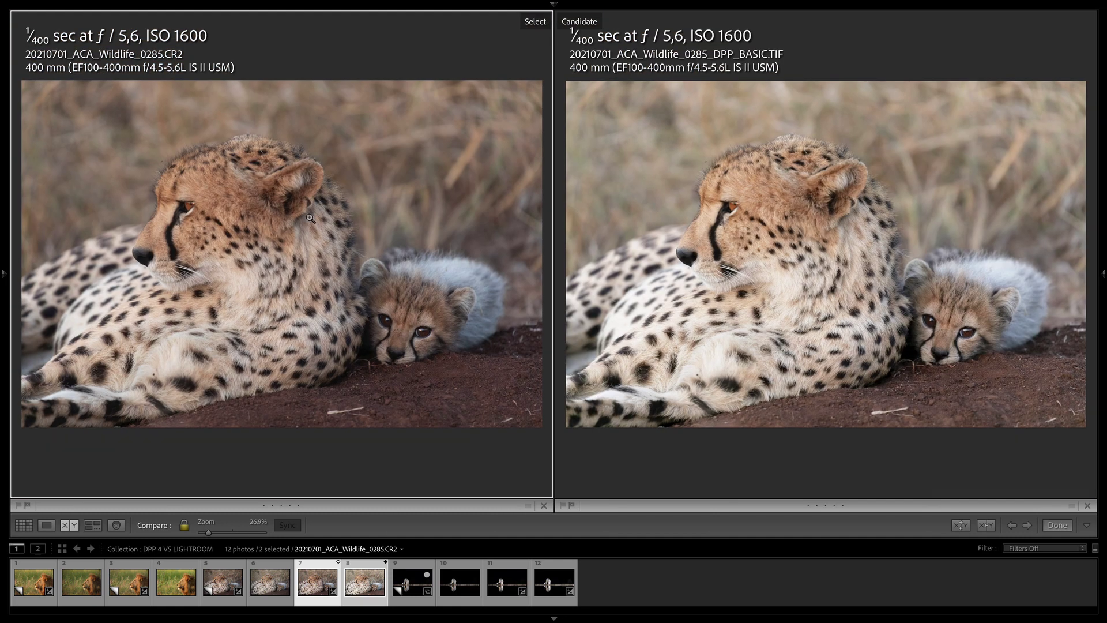
{"action": "left_click", "coordinate": [404, 310]}
{"action": "left_click_drag", "start_coordinate": [404, 310], "coordinate": [346, 167]}
{"action": "left_click_drag", "start_coordinate": [413, 242], "coordinate": [382, 124]}
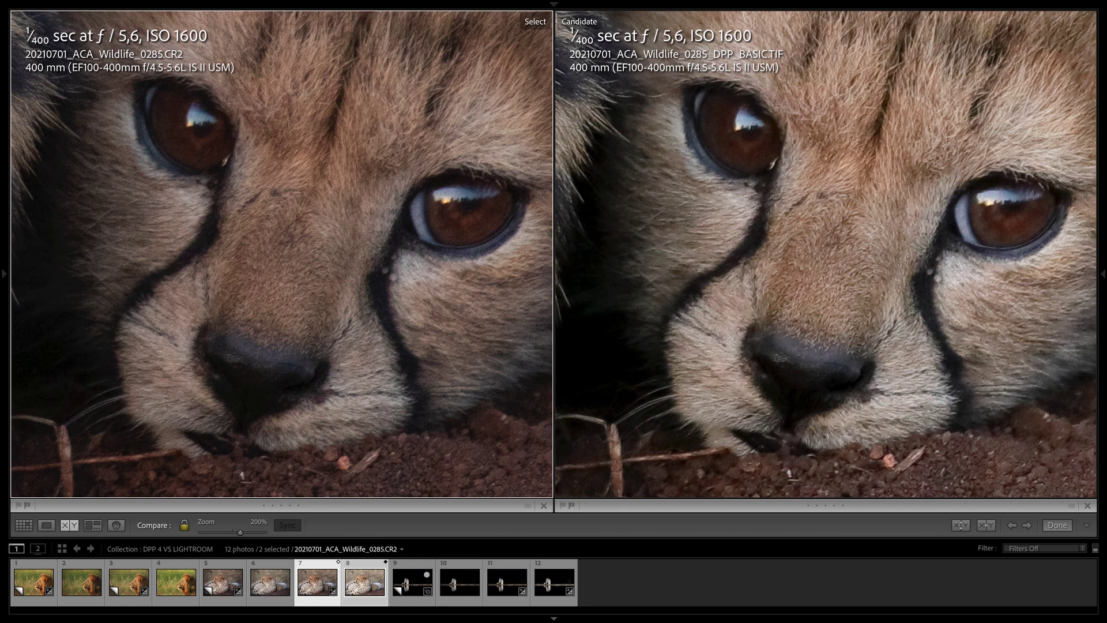
{"action": "left_click", "coordinate": [757, 138]}
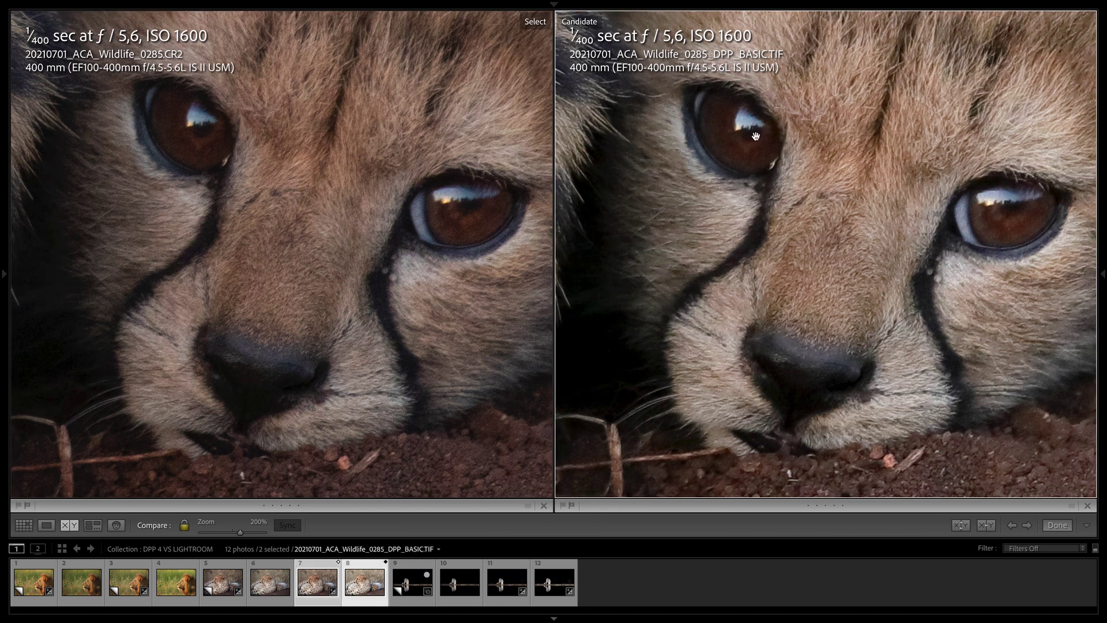
{"action": "left_click", "coordinate": [745, 138]}
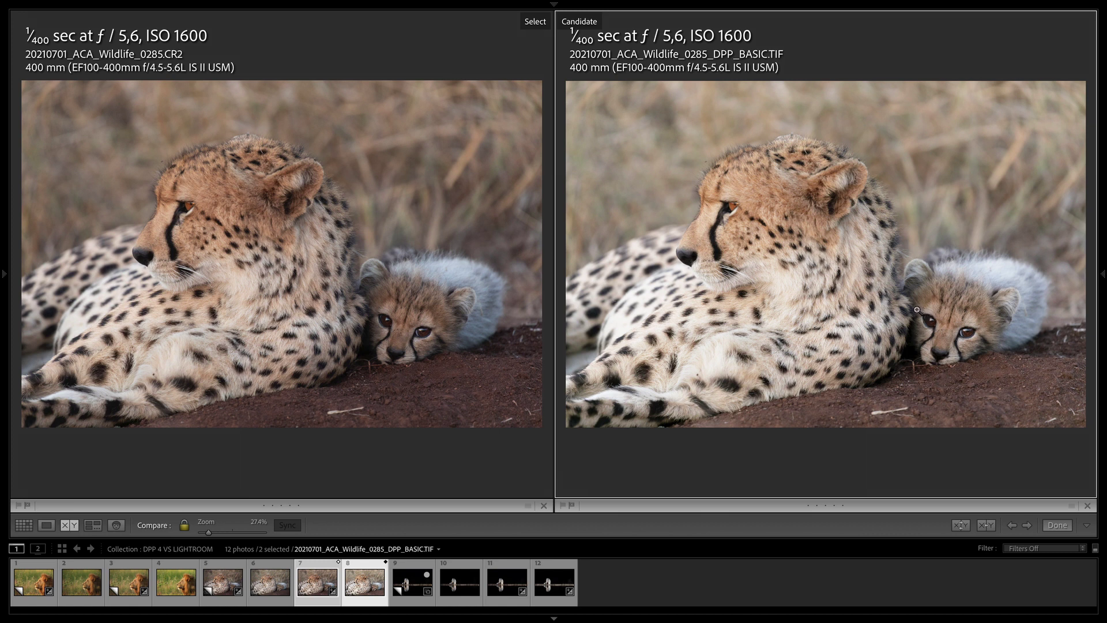
Pair the jackal CR3 with its DPP_RAW.TIF version in Compare view
{"action": "left_click", "coordinate": [413, 586]}
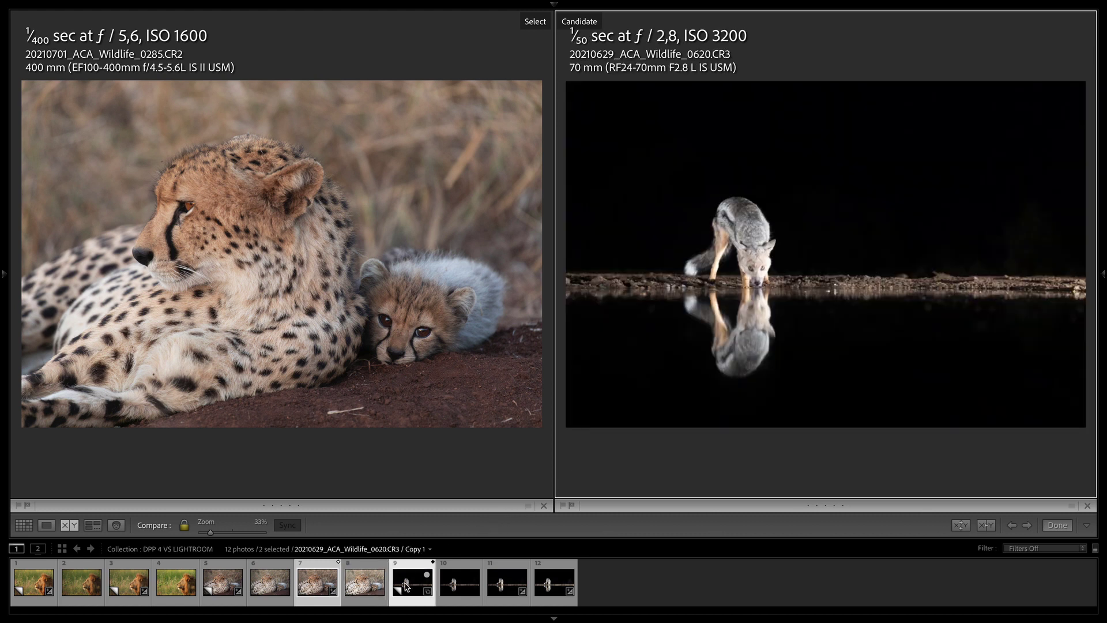
{"action": "left_click", "coordinate": [451, 585]}
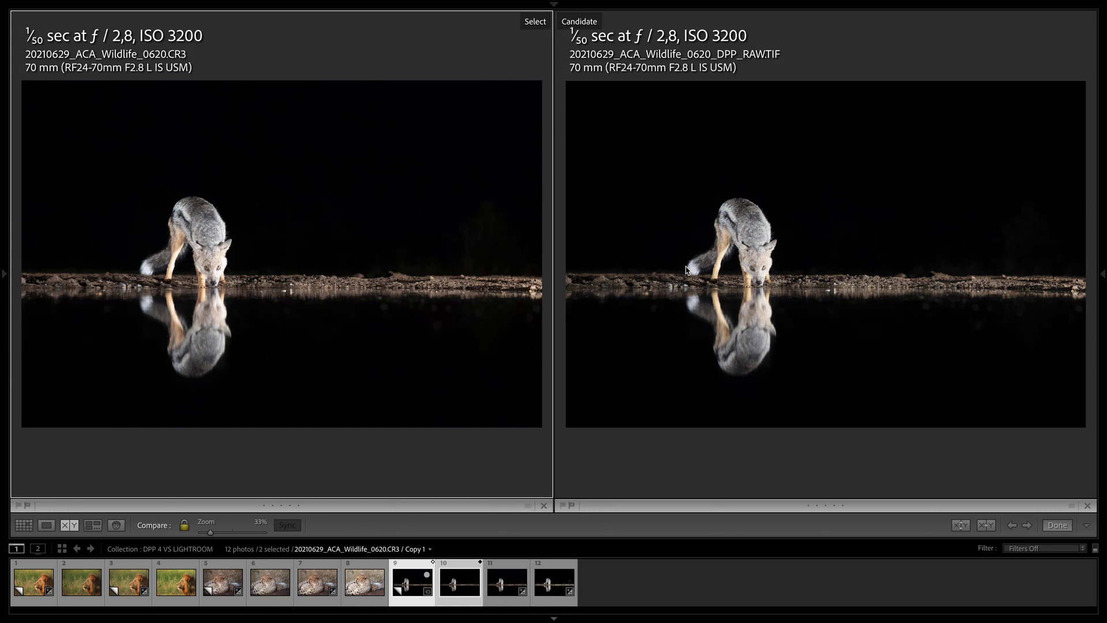
Zoom both jackal renders to 200% and pan across its head, legs and water reflection
{"action": "left_click", "coordinate": [208, 253]}
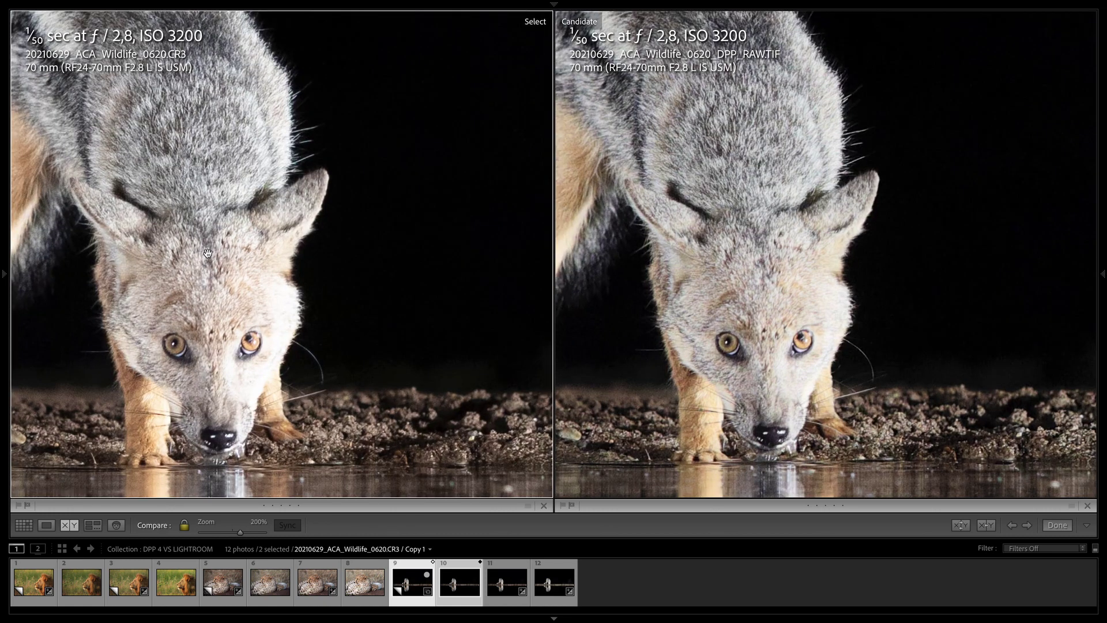
{"action": "left_click_drag", "start_coordinate": [207, 254], "coordinate": [285, 233]}
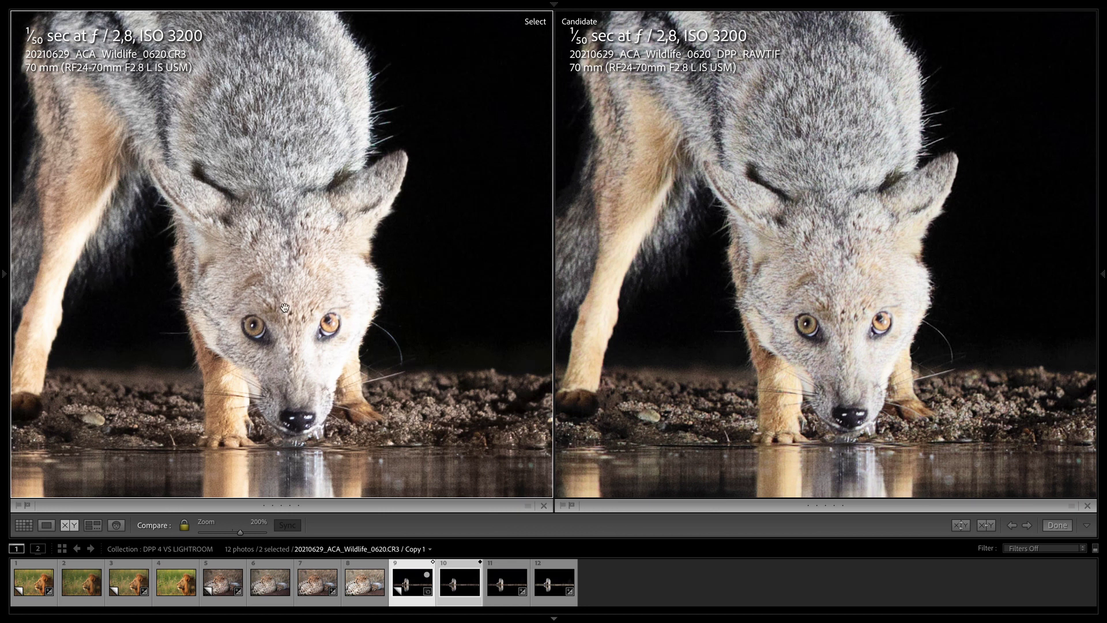
{"action": "left_click_drag", "start_coordinate": [284, 305], "coordinate": [326, 297]}
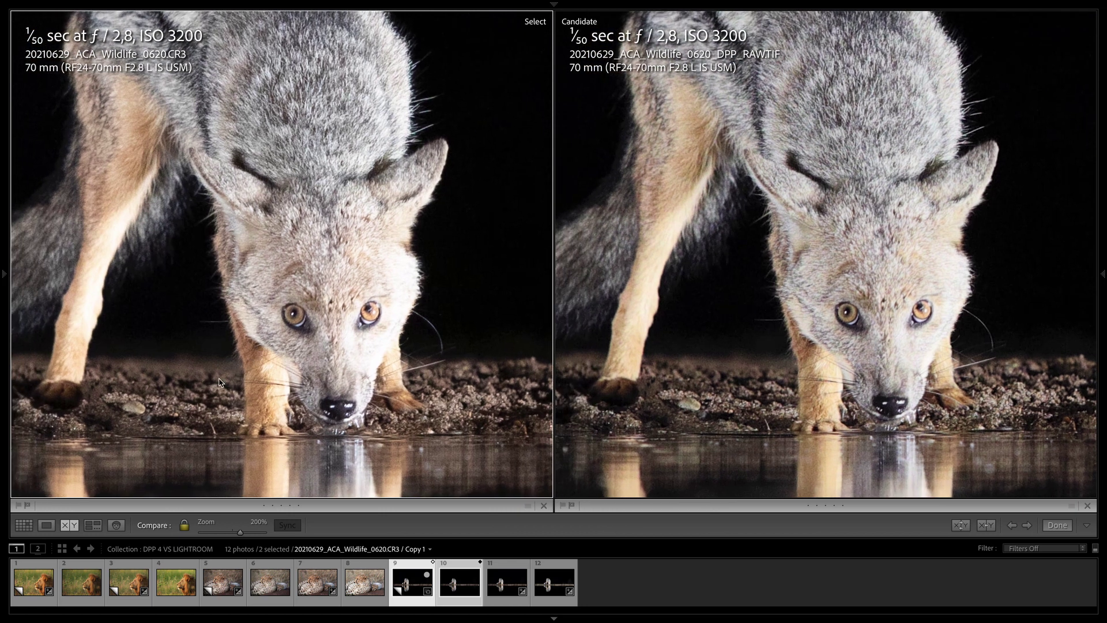
{"action": "left_click_drag", "start_coordinate": [249, 384], "coordinate": [305, 241]}
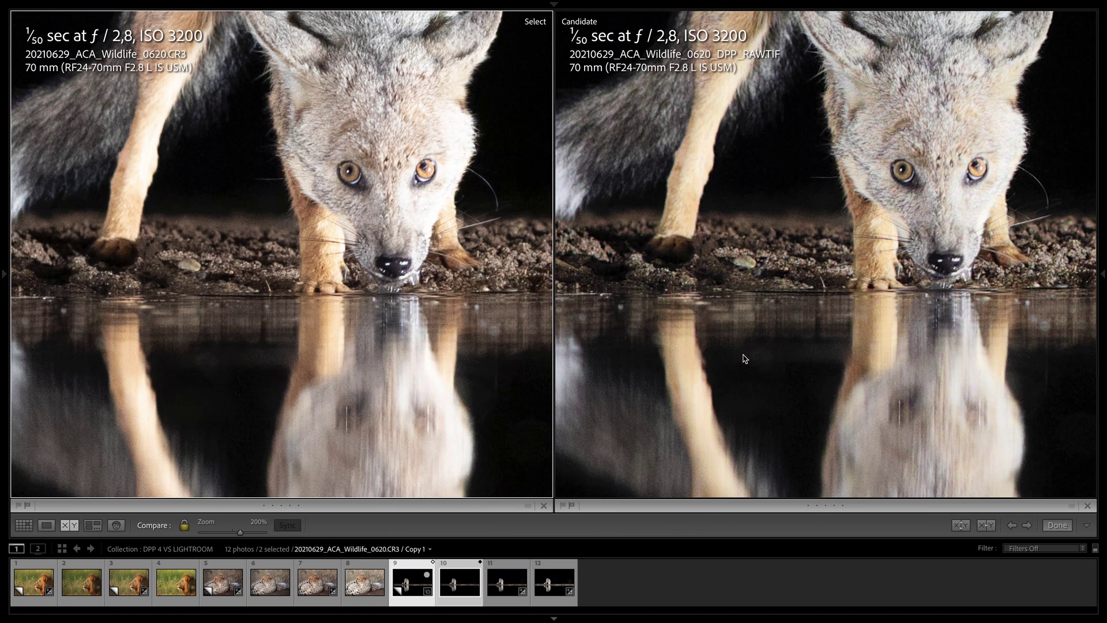
Scroll through the magnified views and make the DPP_RAW TIF the active photo
{"action": "scroll", "coordinate": [780, 326], "scroll_direction": "up", "scroll_amount": 4}
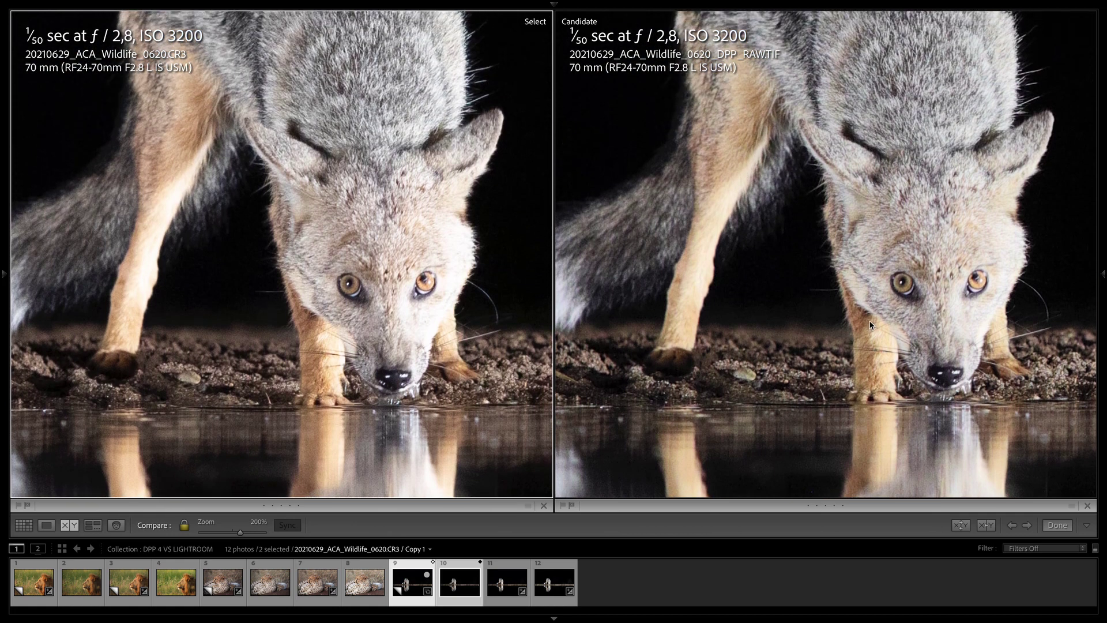
{"action": "scroll", "coordinate": [952, 275], "scroll_direction": "up", "scroll_amount": 5}
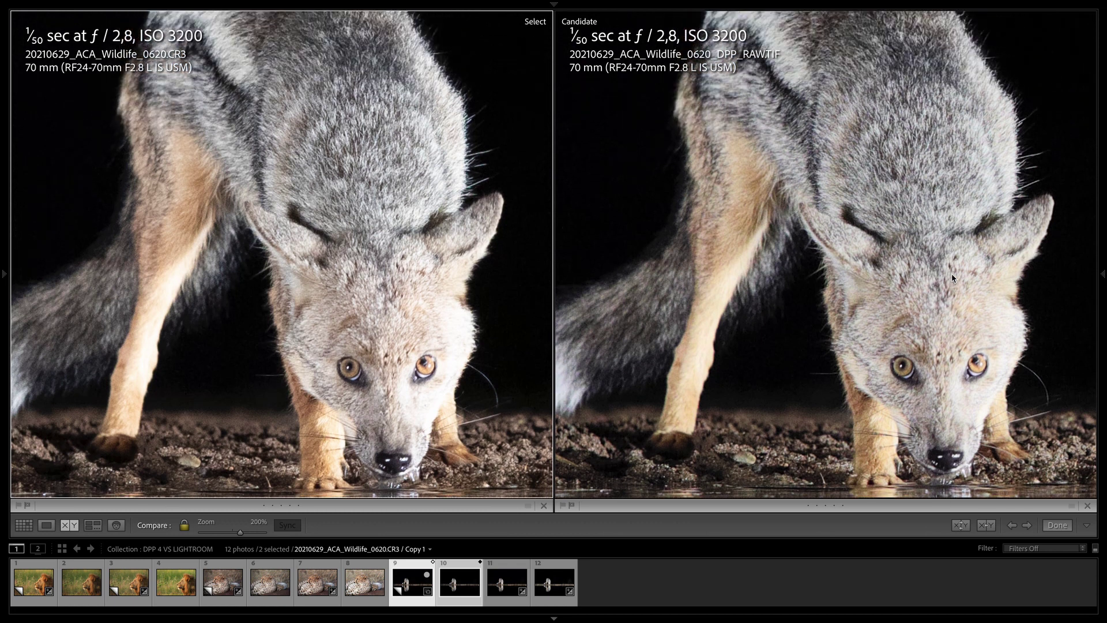
{"action": "scroll", "coordinate": [952, 278], "scroll_direction": "up", "scroll_amount": 5}
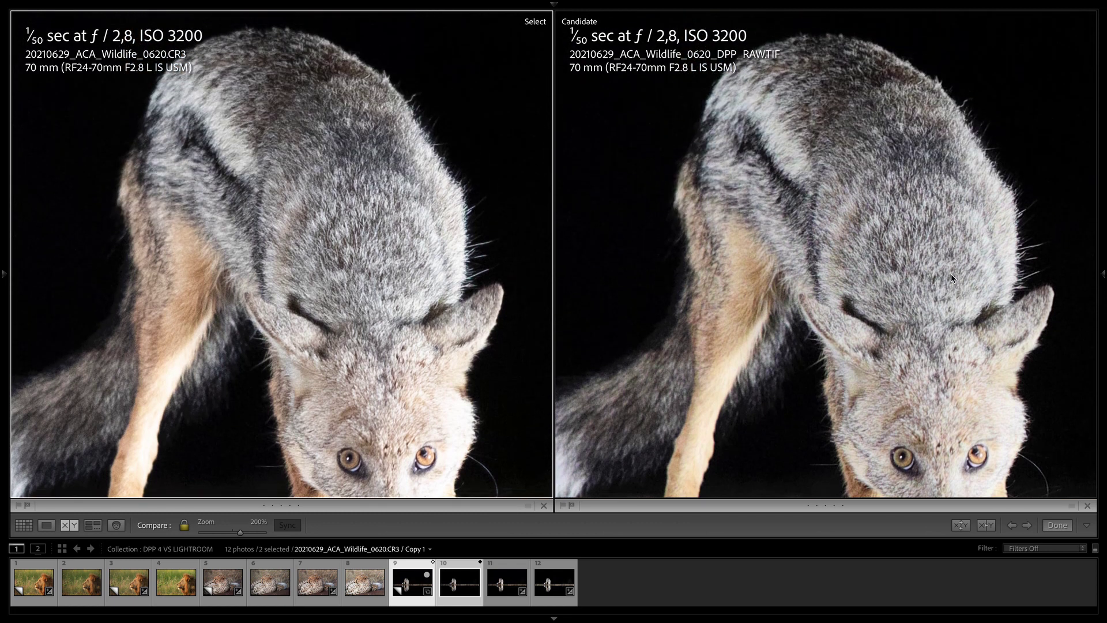
{"action": "scroll", "coordinate": [951, 277], "scroll_direction": "down", "scroll_amount": 5}
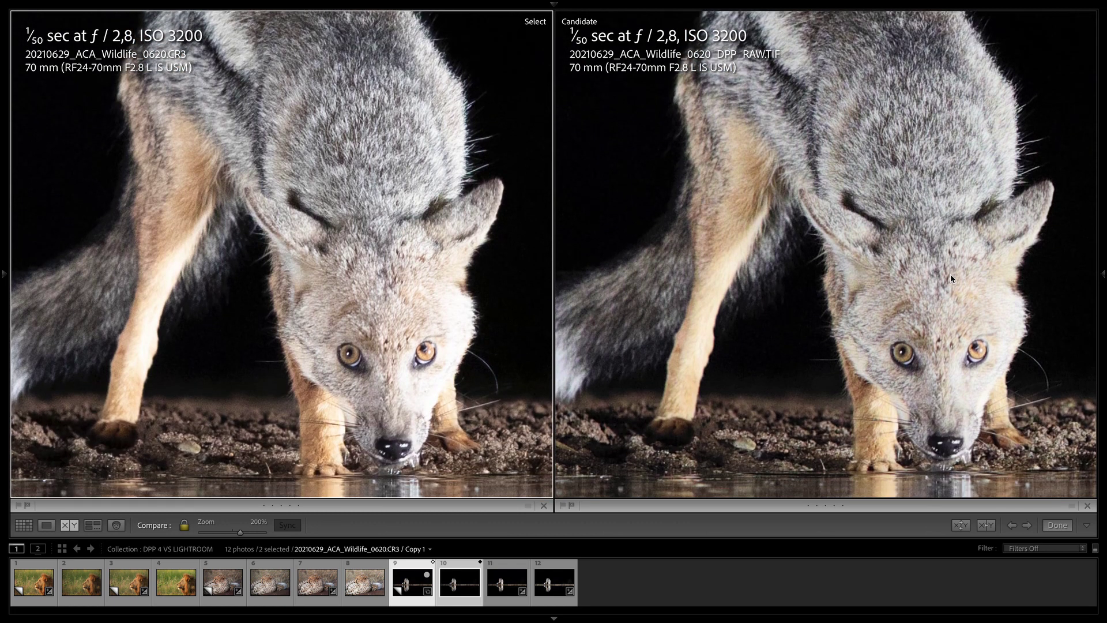
{"action": "scroll", "coordinate": [950, 276], "scroll_direction": "up", "scroll_amount": 3}
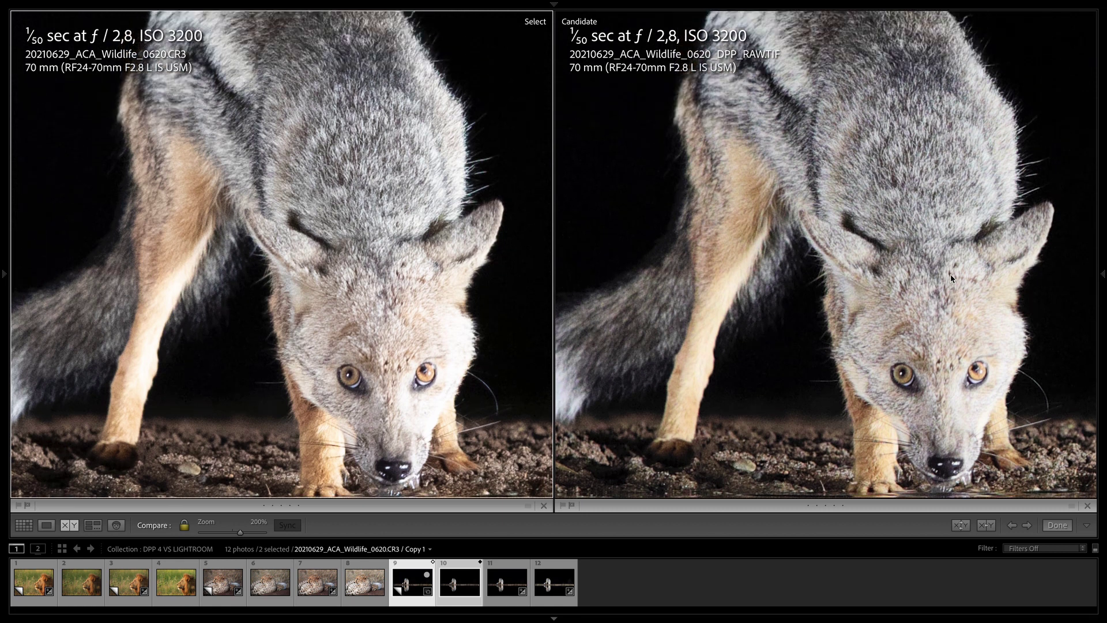
{"action": "left_click", "coordinate": [950, 275]}
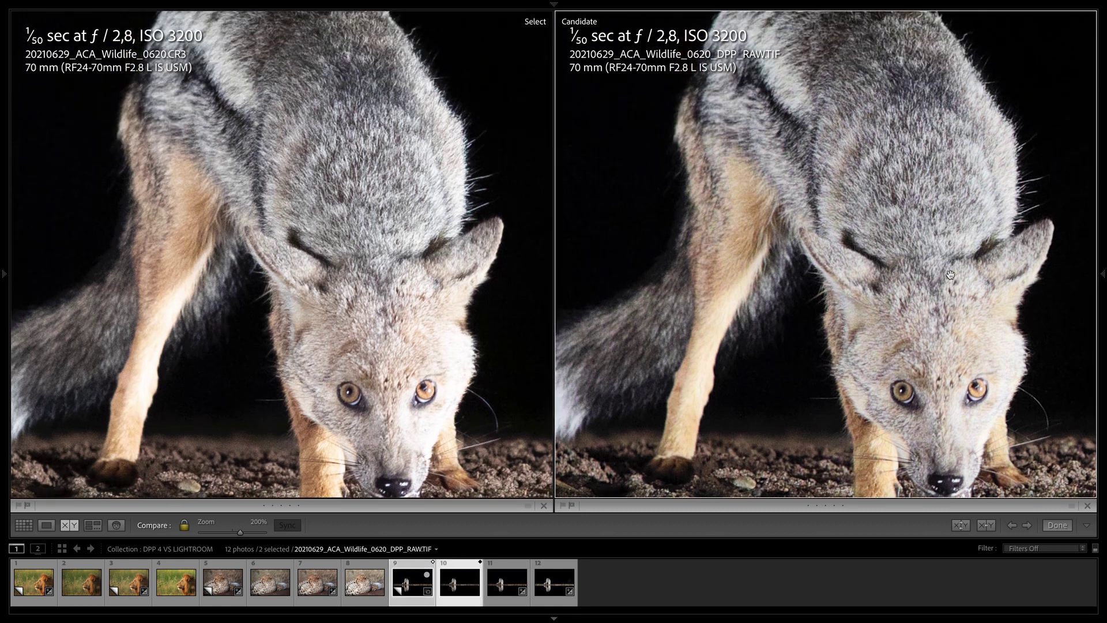
Swap in the jackal DPP_BASIC.TIF as Candidate and frame its face and legs at 200%
{"action": "left_click", "coordinate": [754, 188]}
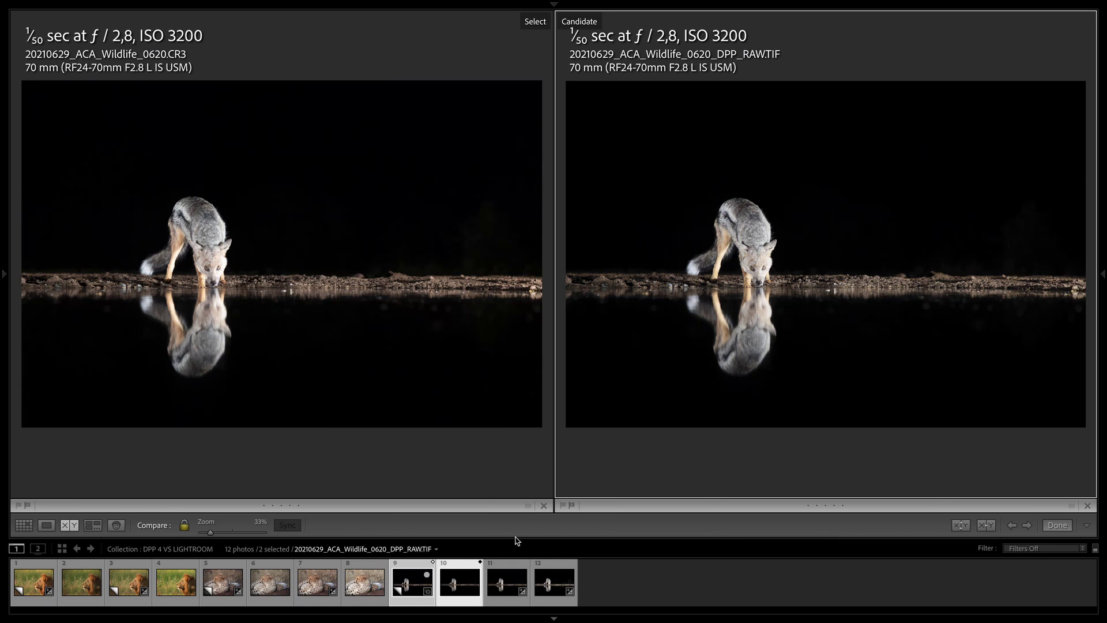
{"action": "left_click", "coordinate": [557, 582]}
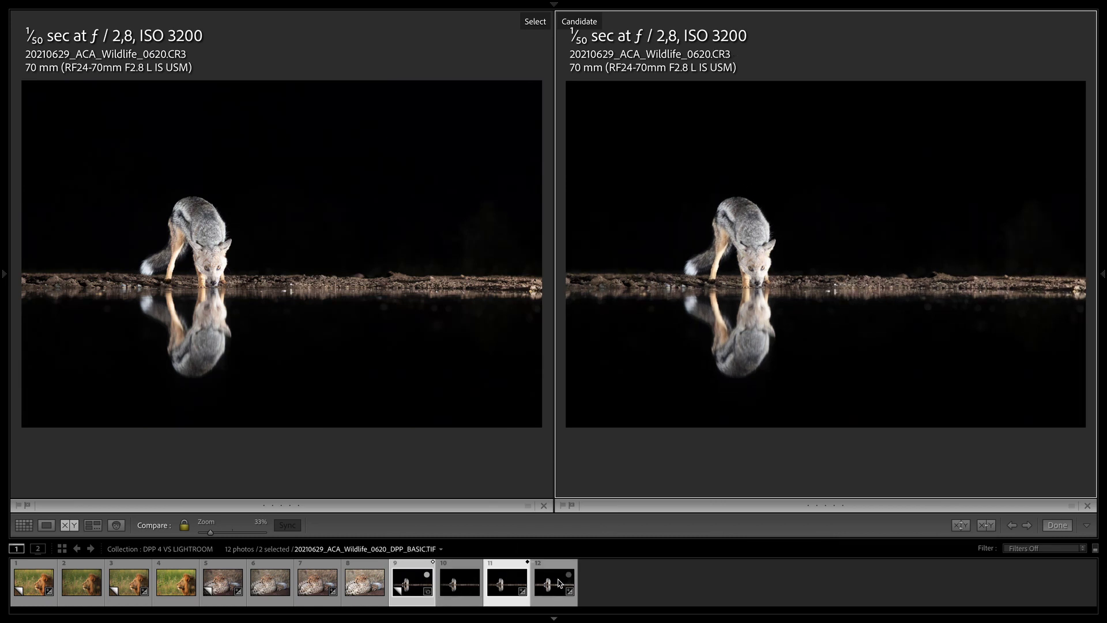
{"action": "left_click", "coordinate": [212, 235]}
{"action": "left_click_drag", "start_coordinate": [212, 236], "coordinate": [333, 160]}
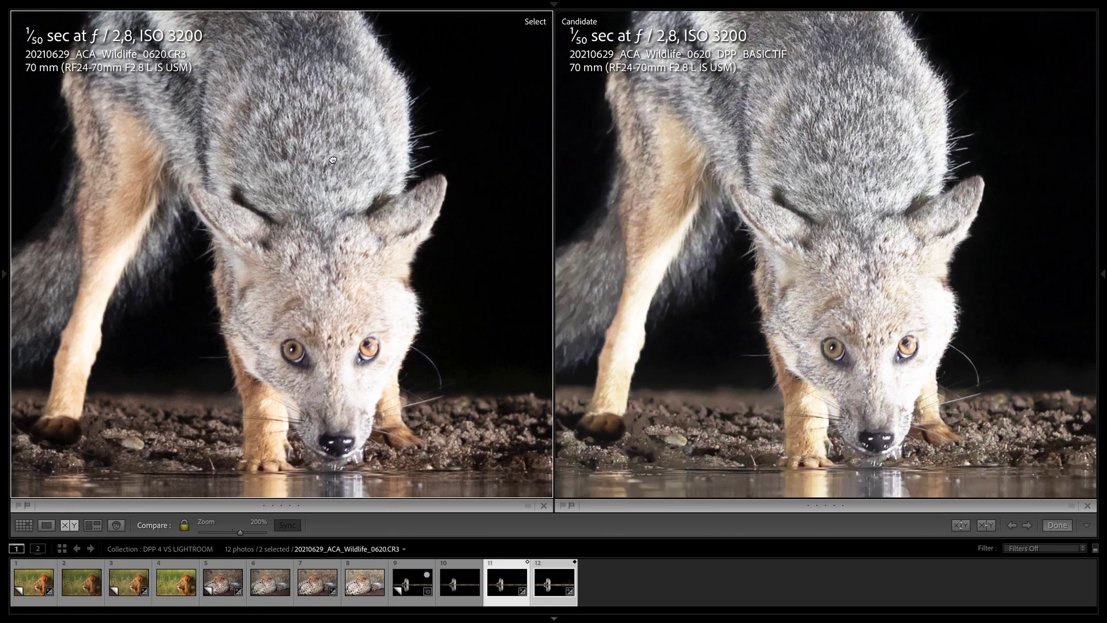
{"action": "left_click", "coordinate": [870, 396]}
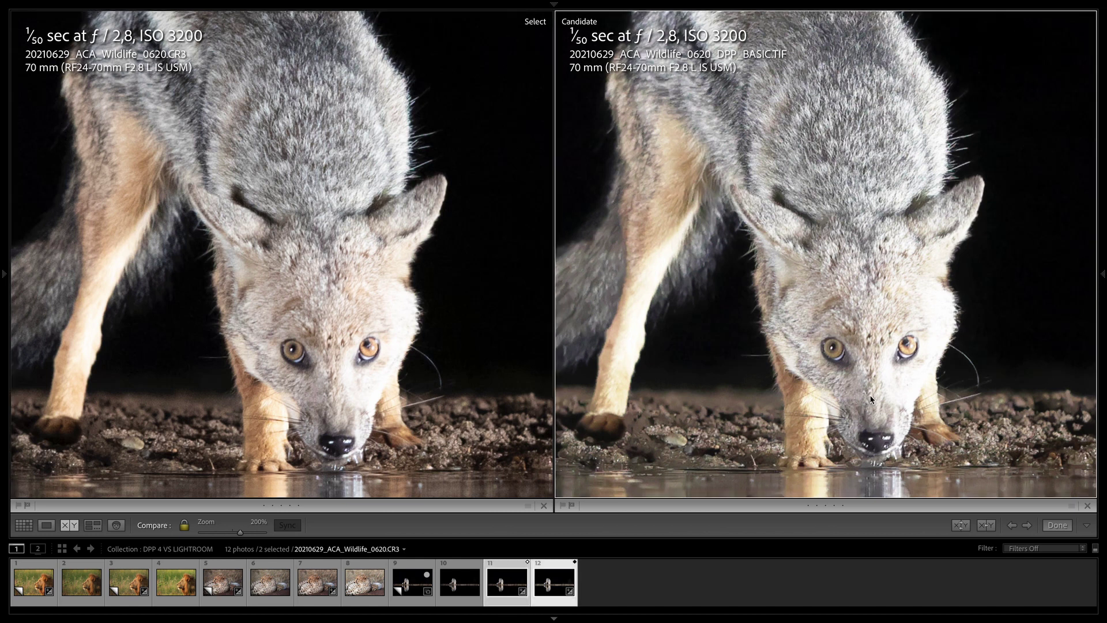
Zoom both jackal Compare panes back out to fit at 33.8%
{"action": "left_click", "coordinate": [869, 355]}
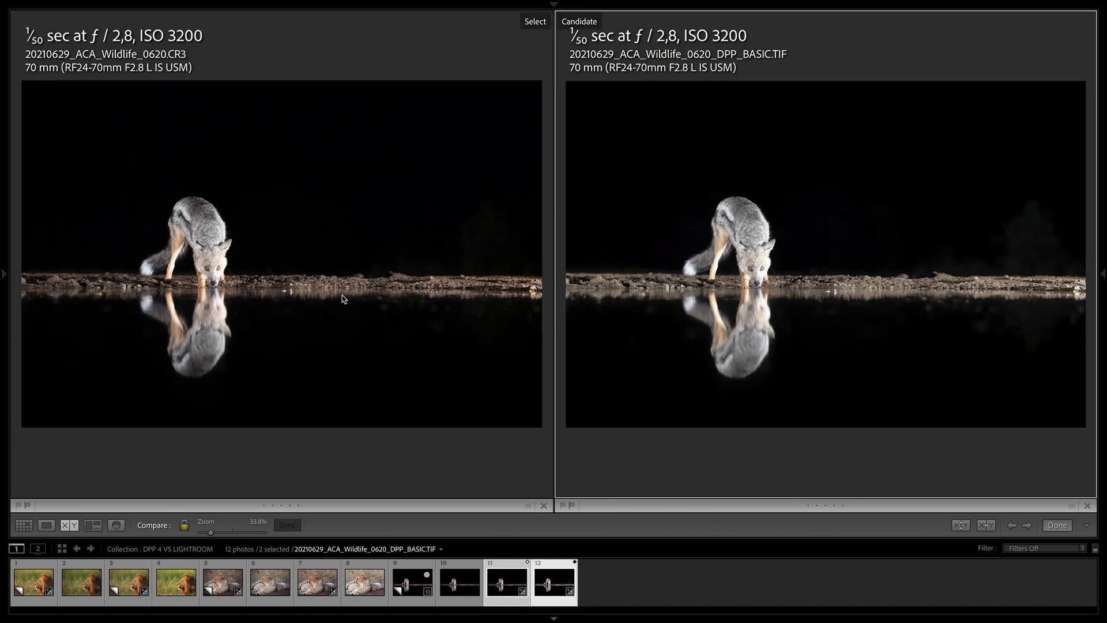